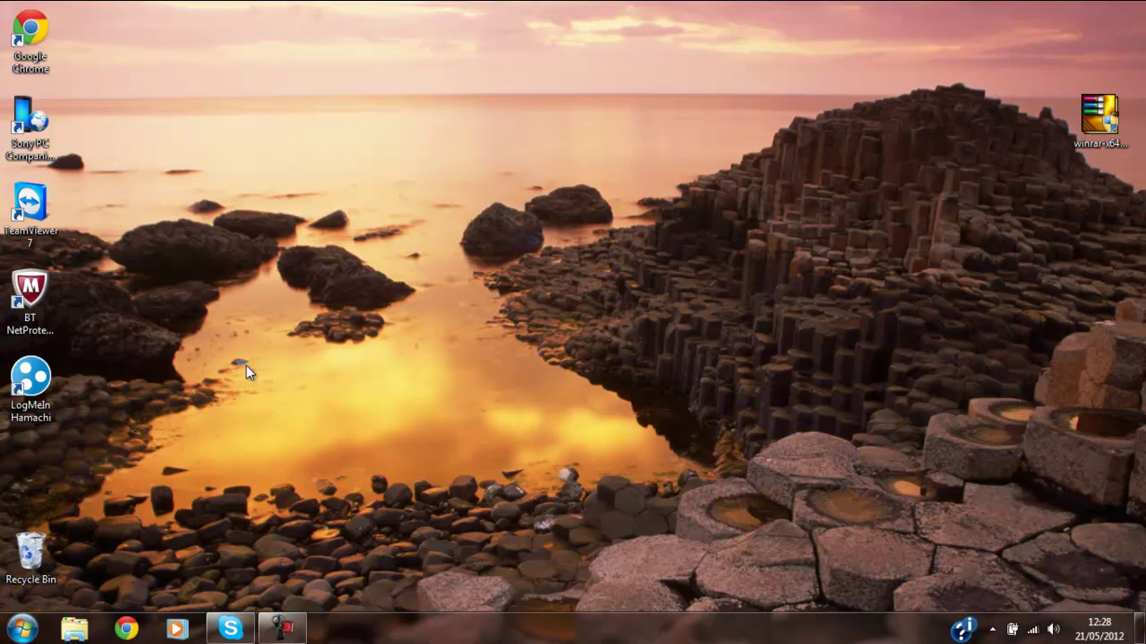
Step: Search for minecraft and open the official minecraft.net site in a maximized window
{"action": "left_click_drag", "start_coordinate": [236, 360], "coordinate": [528, 462]}
{"action": "left_click", "coordinate": [125, 630]}
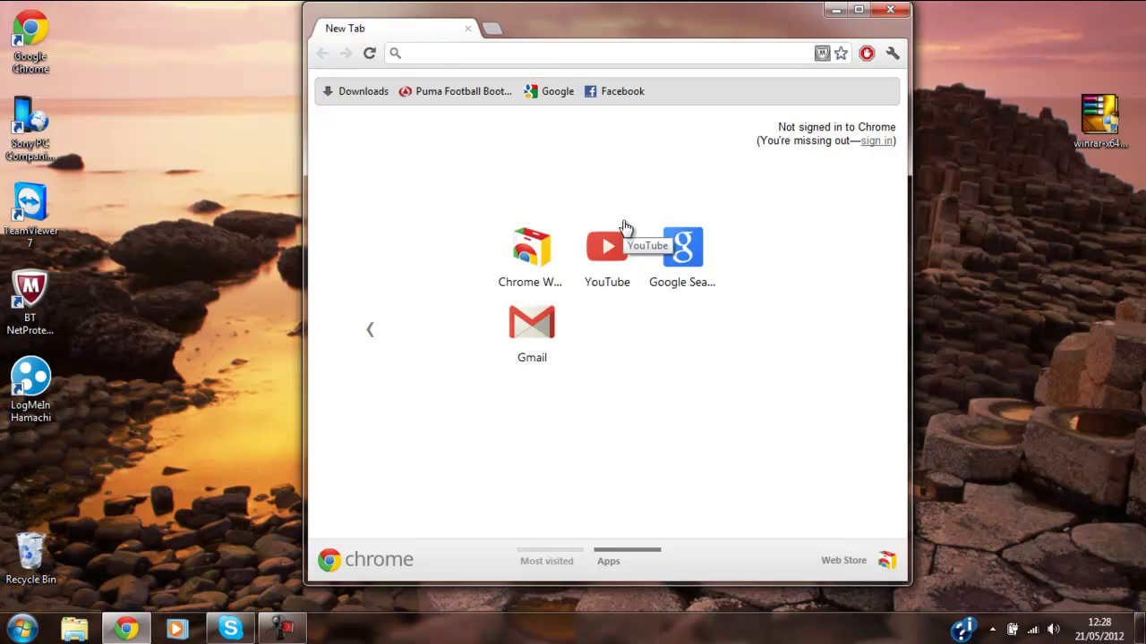
{"action": "type", "text": "minecraf"}
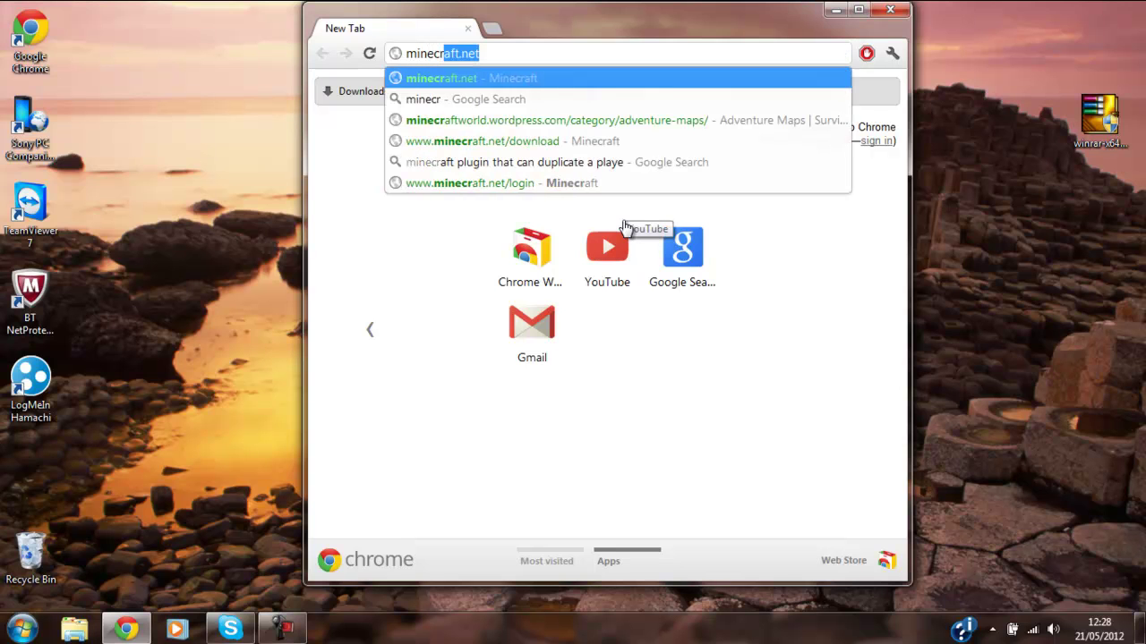
{"action": "type", "text": "#"}
{"action": "key", "text": "Return"}
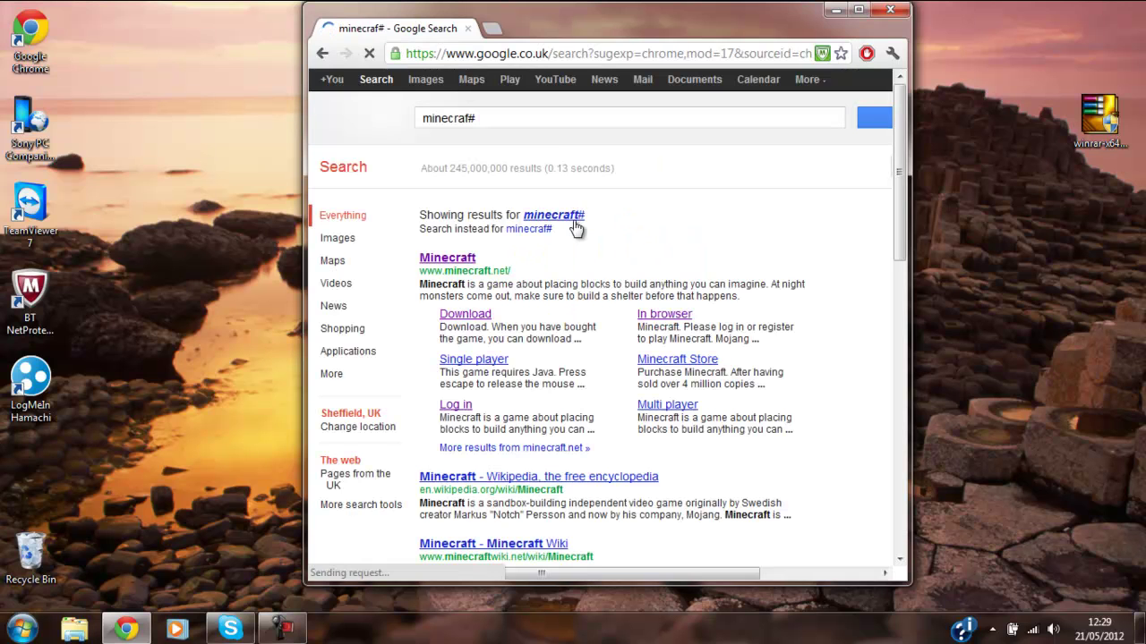
{"action": "left_click", "coordinate": [450, 262]}
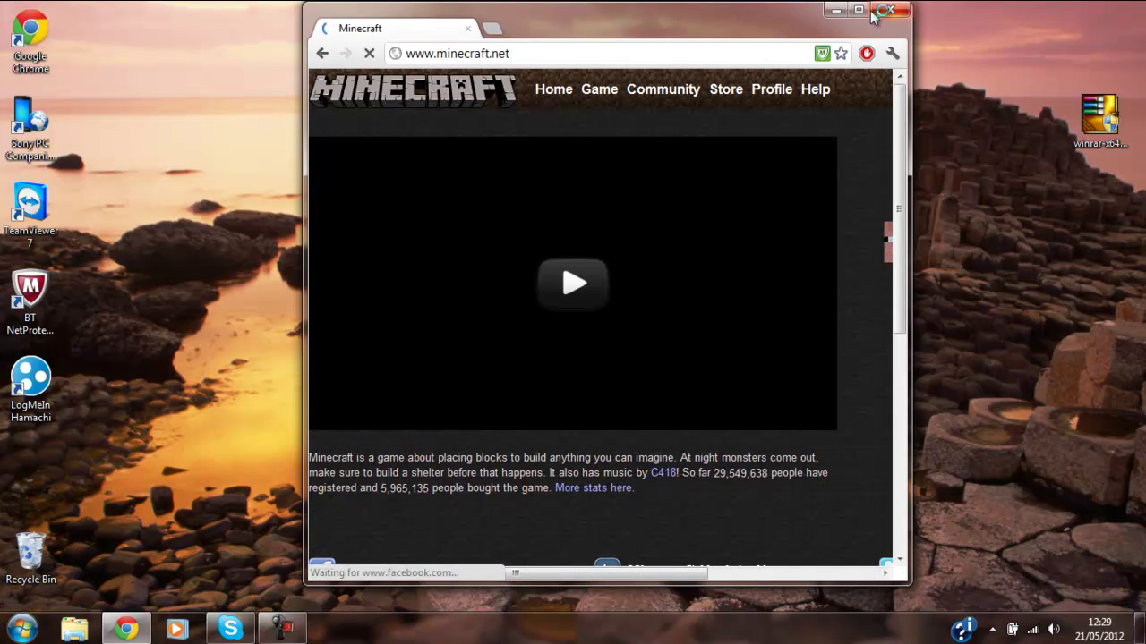
{"action": "left_click", "coordinate": [857, 9]}
Step: Download Minecraft.exe from the download page and drag it onto the desktop
{"action": "left_click", "coordinate": [876, 355]}
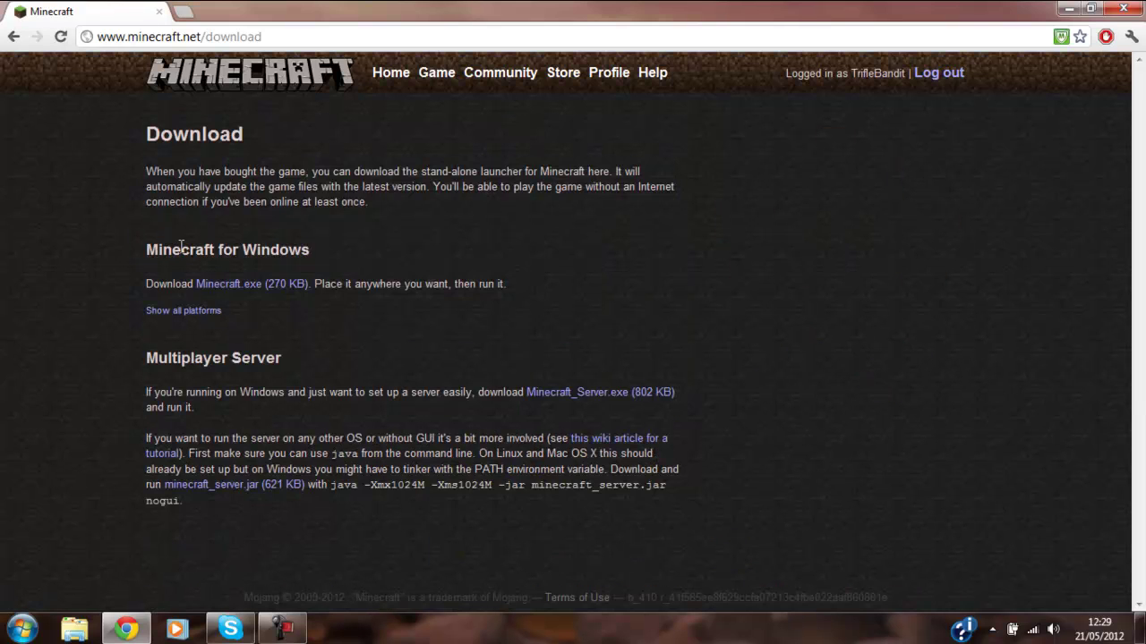
{"action": "left_click_drag", "start_coordinate": [146, 244], "coordinate": [503, 271]}
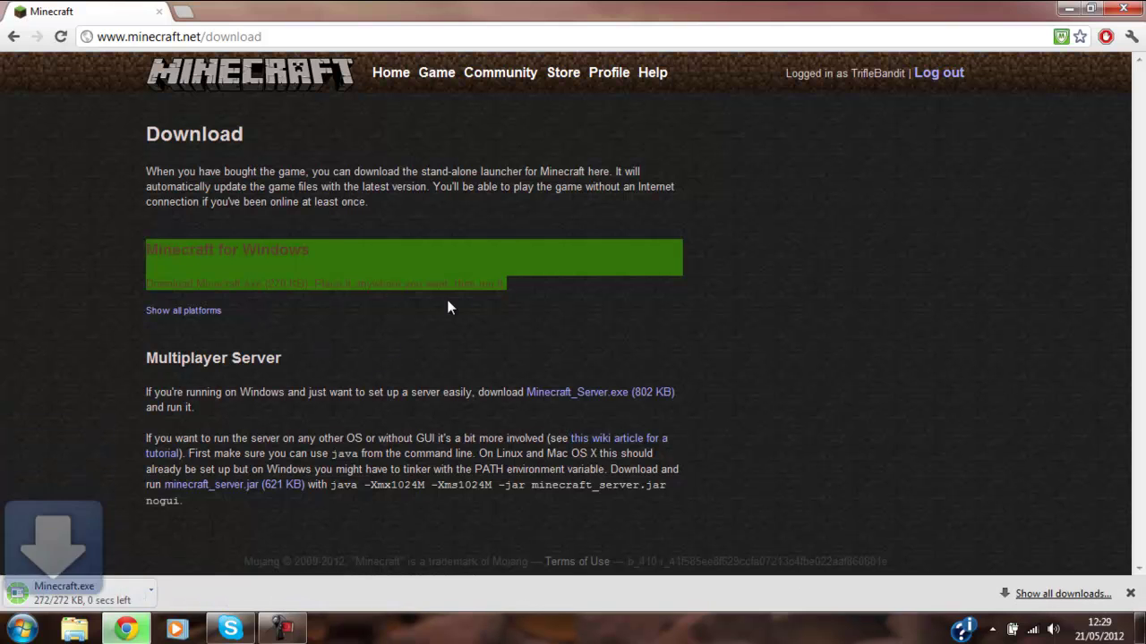
{"action": "mouse_move", "coordinate": [572, 13]}
{"action": "left_mouse_down"}
{"action": "mouse_move", "coordinate": [712, 62]}
{"action": "mouse_move", "coordinate": [844, 49]}
{"action": "mouse_move", "coordinate": [962, 18]}
{"action": "mouse_move", "coordinate": [842, 16]}
{"action": "mouse_move", "coordinate": [1071, 16]}
{"action": "mouse_move", "coordinate": [1070, 79]}
{"action": "mouse_move", "coordinate": [927, 72]}
{"action": "left_mouse_up"}
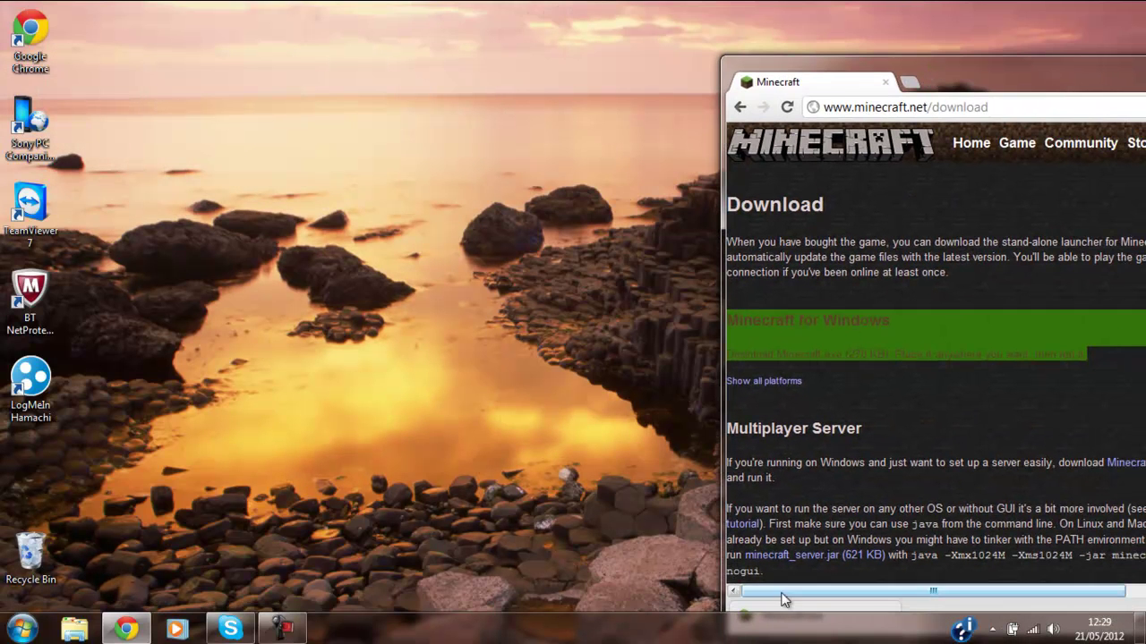
{"action": "mouse_move", "coordinate": [780, 606]}
{"action": "left_mouse_down"}
{"action": "mouse_move", "coordinate": [525, 327]}
{"action": "mouse_move", "coordinate": [535, 304]}
{"action": "left_mouse_up"}
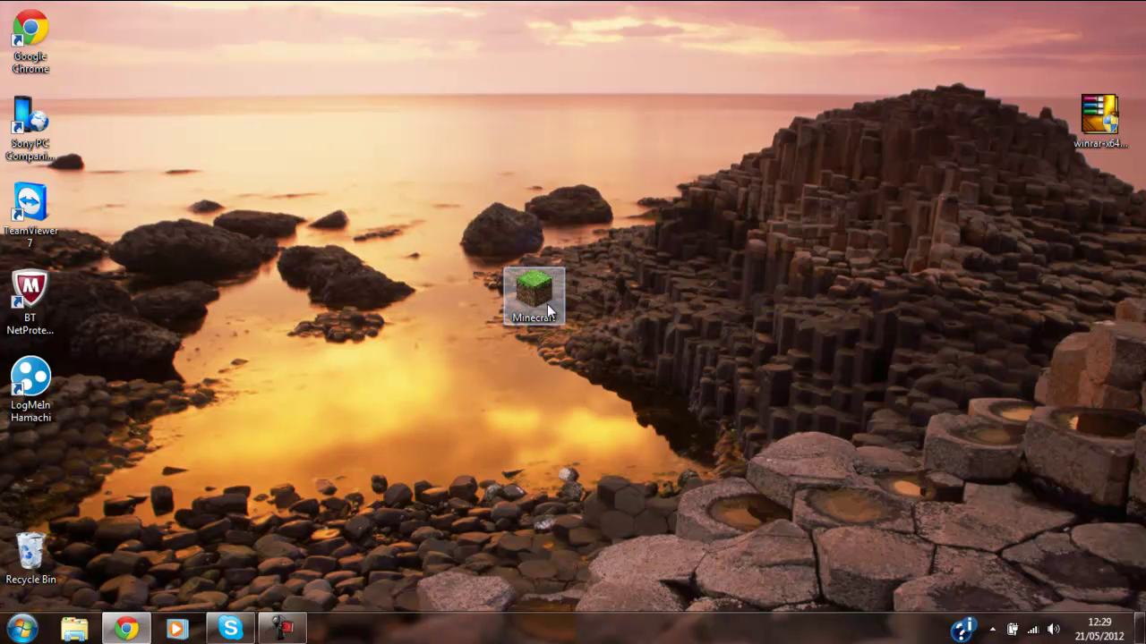
Step: Run Minecraft.exe, log in with the account username and remembered password, then minimize the updater
{"action": "double_click", "coordinate": [546, 304]}
{"action": "left_click", "coordinate": [610, 330]}
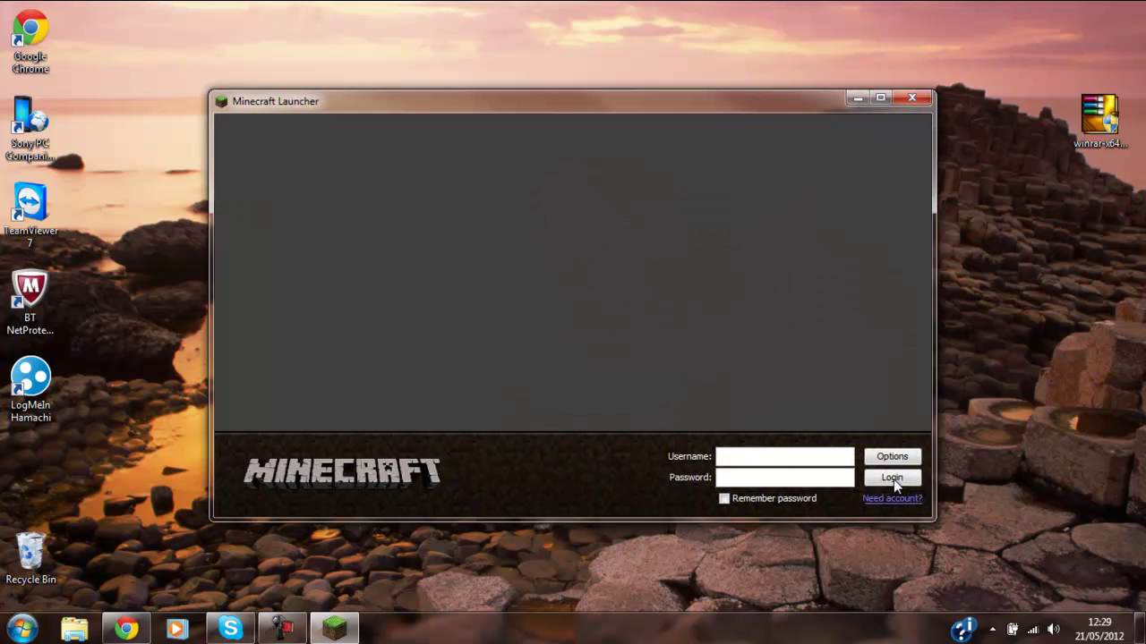
{"action": "type", "text": "Tr"}
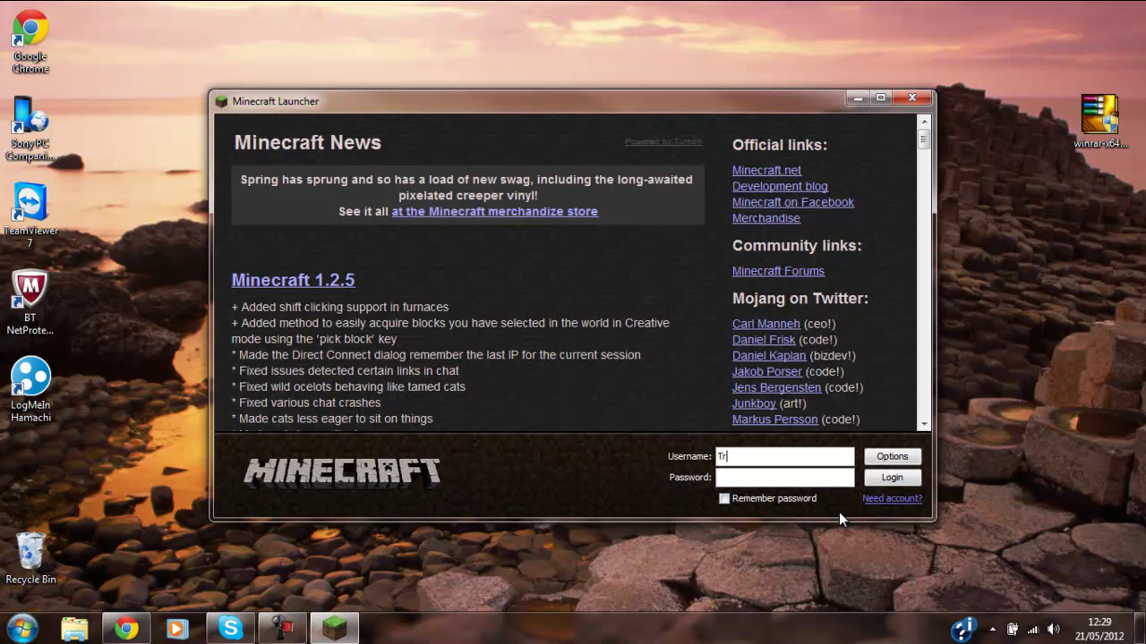
{"action": "type", "text": "ifleBa"}
{"action": "type", "text": "ndit"}
{"action": "left_click", "coordinate": [724, 499]}
{"action": "type", "text": "••"}
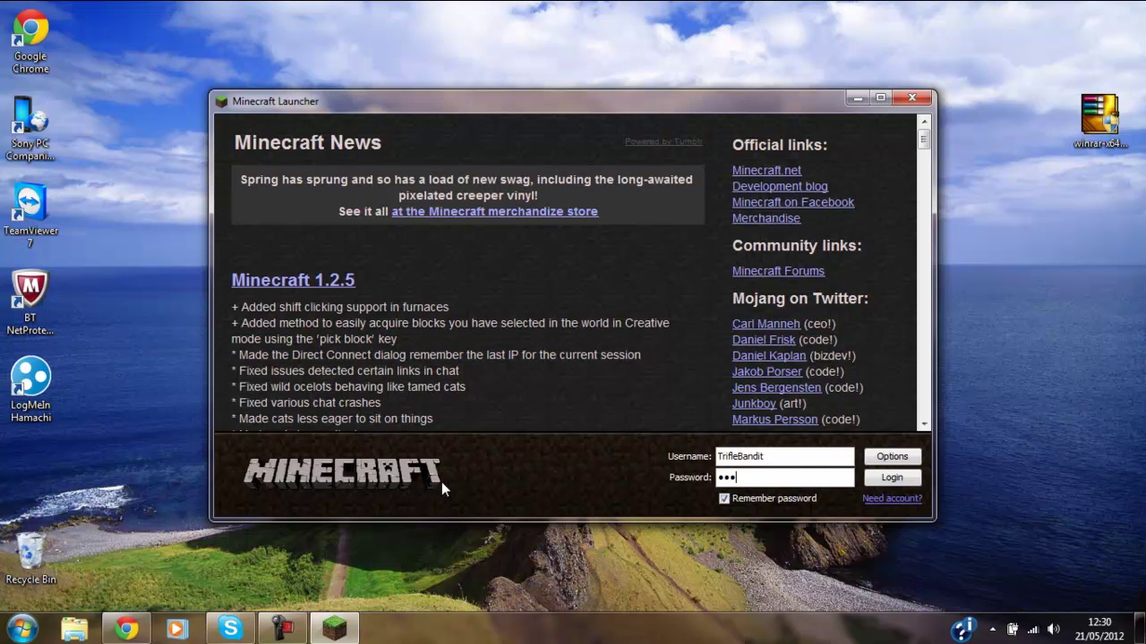
{"action": "key", "text": "Return"}
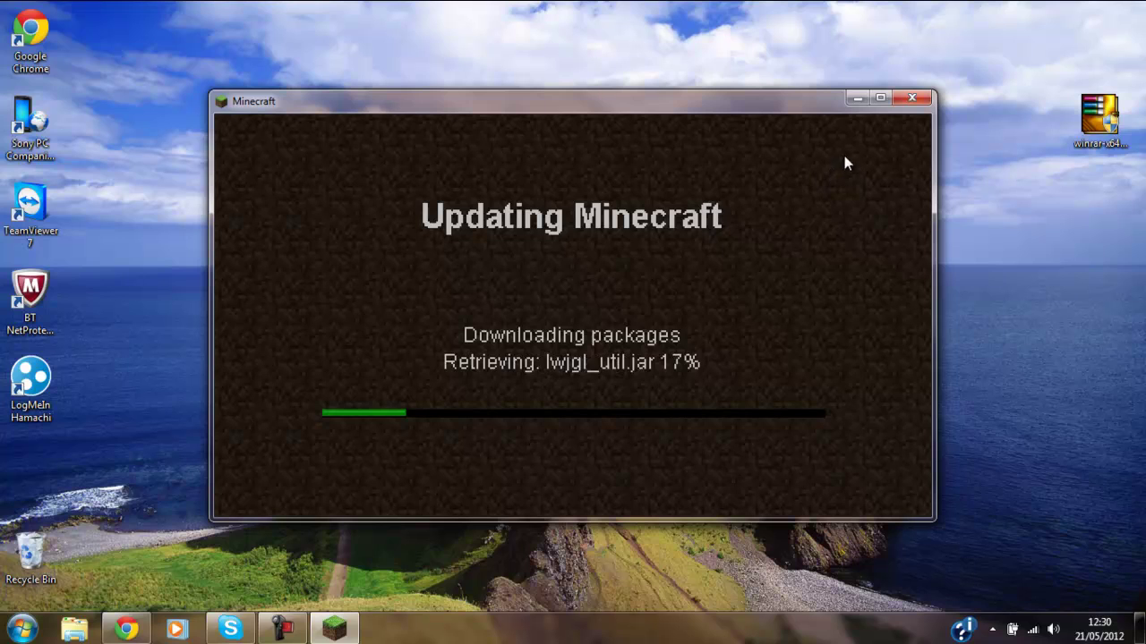
{"action": "left_click", "coordinate": [854, 98]}
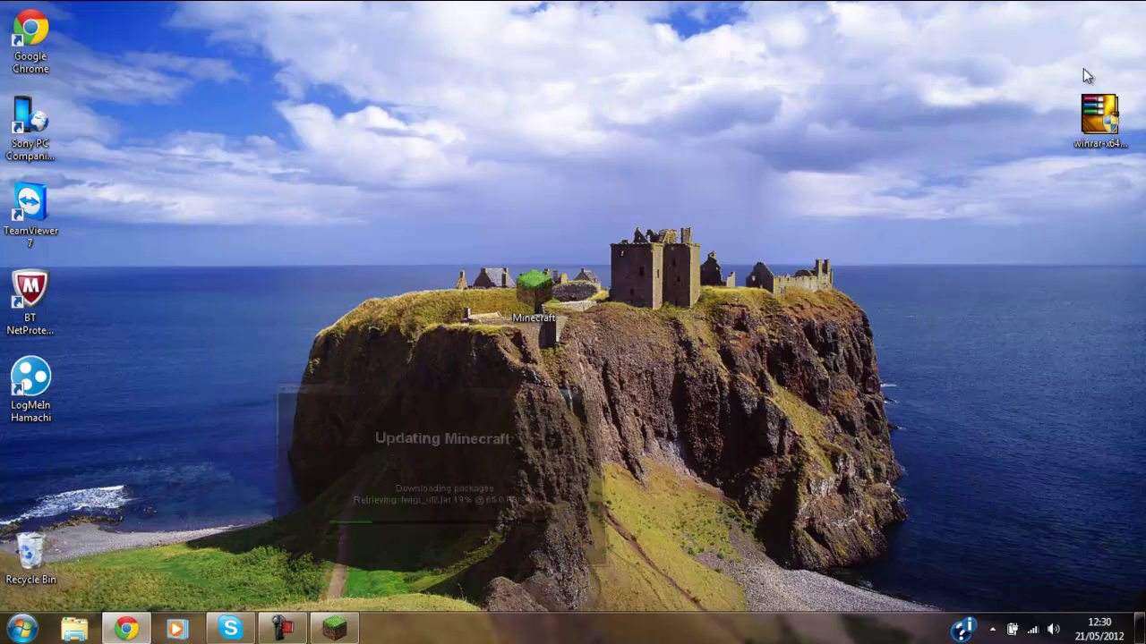
Step: Search 'download dokucraft 1.2.5' and open the DokuCraft 1.2.5 Texture Pack page
{"action": "key", "text": "alt+Tab"}
{"action": "left_click_drag", "start_coordinate": [652, 2], "coordinate": [651, 1]}
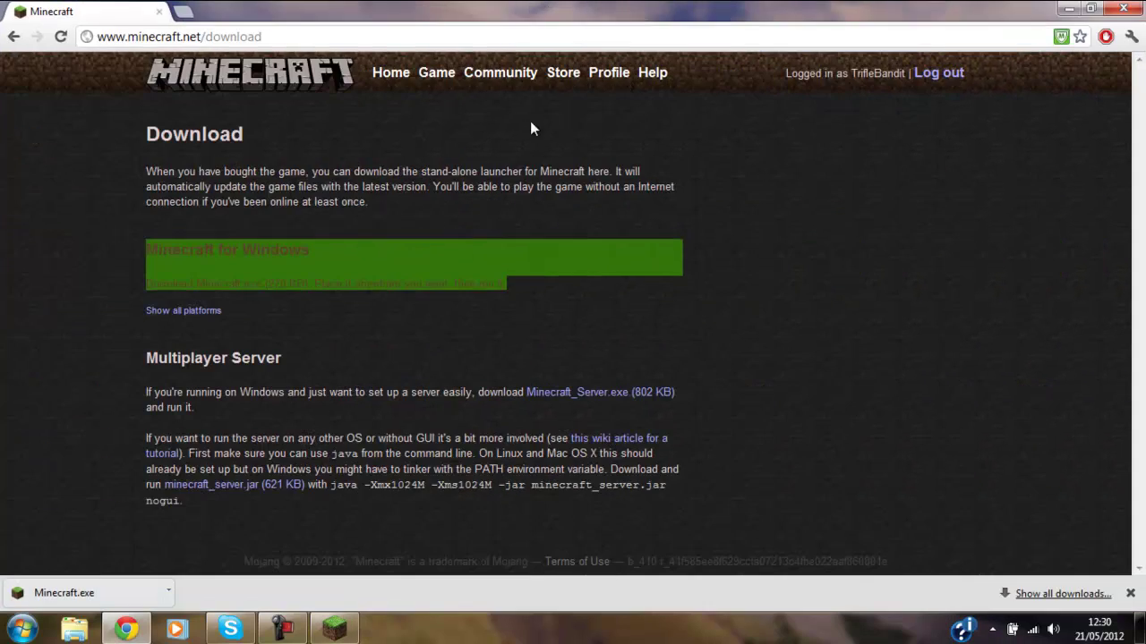
{"action": "left_click", "coordinate": [366, 34]}
{"action": "type", "text": "do"}
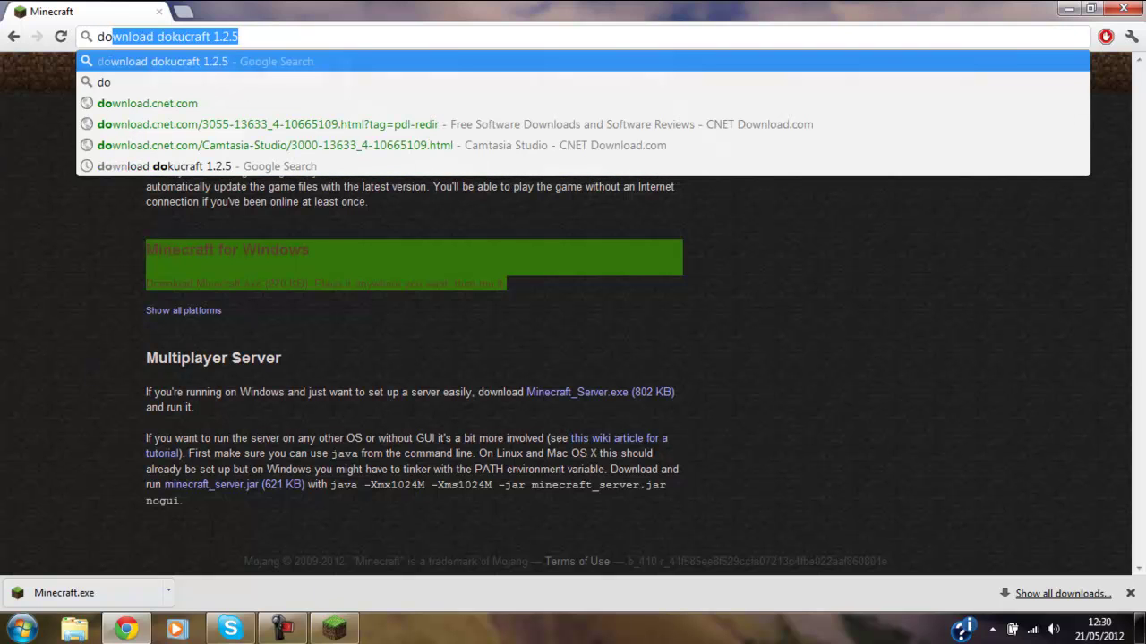
{"action": "key", "text": "Return"}
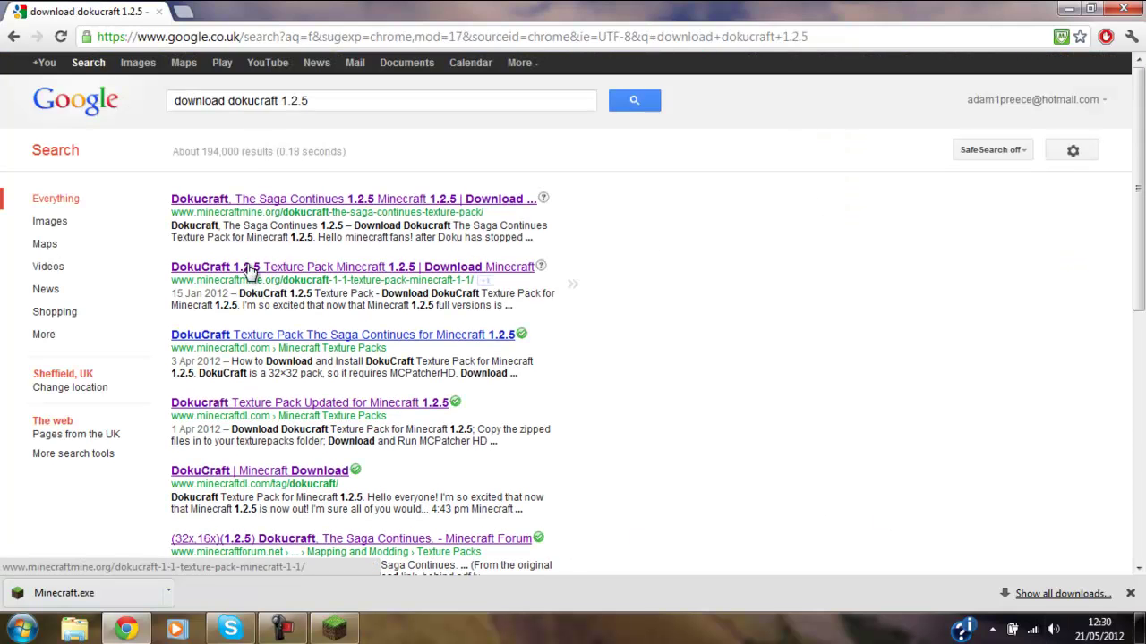
{"action": "left_click", "coordinate": [466, 268]}
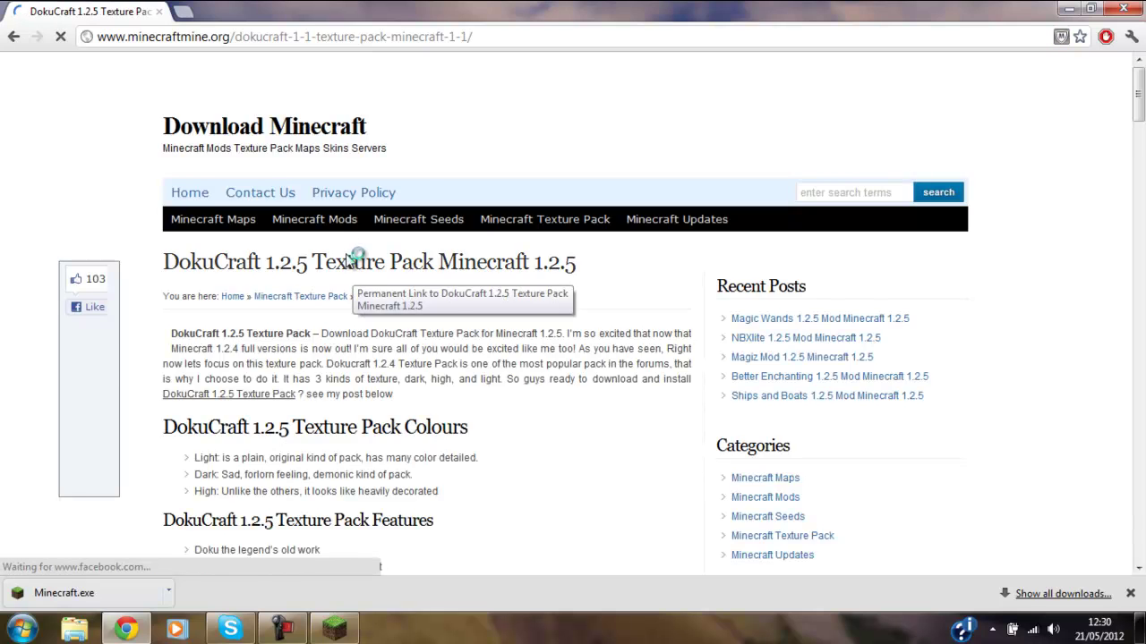
Step: Scroll past the installation steps to the DokuCraft download link and the customizer's download options
{"action": "scroll", "coordinate": [358, 295], "scroll_direction": "down", "scroll_amount": 10}
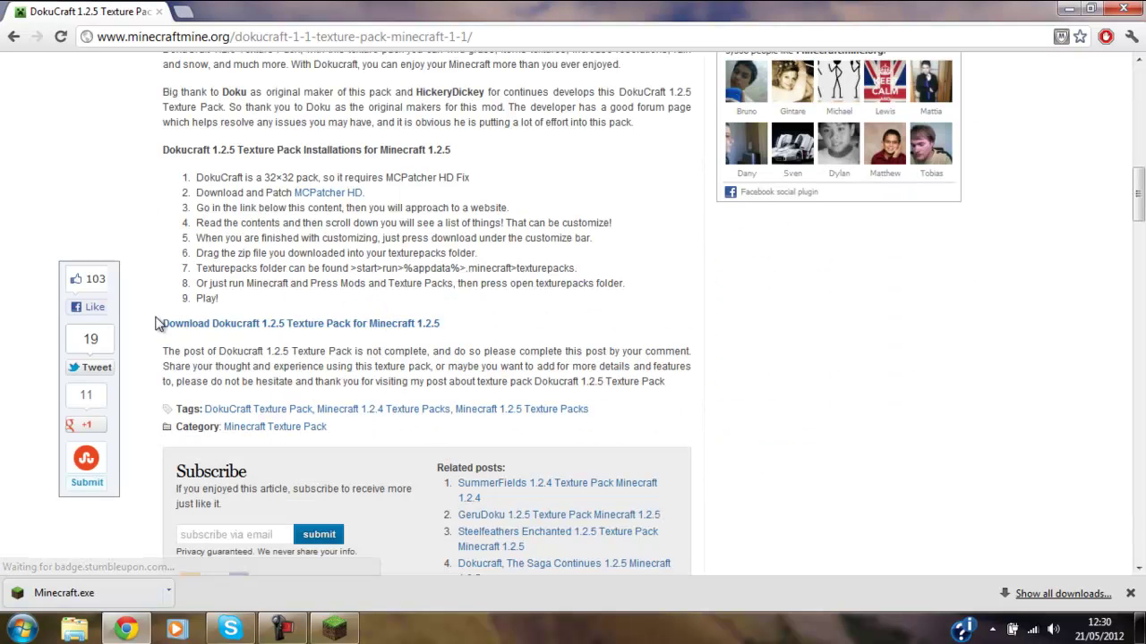
{"action": "left_click_drag", "start_coordinate": [180, 172], "coordinate": [370, 313]}
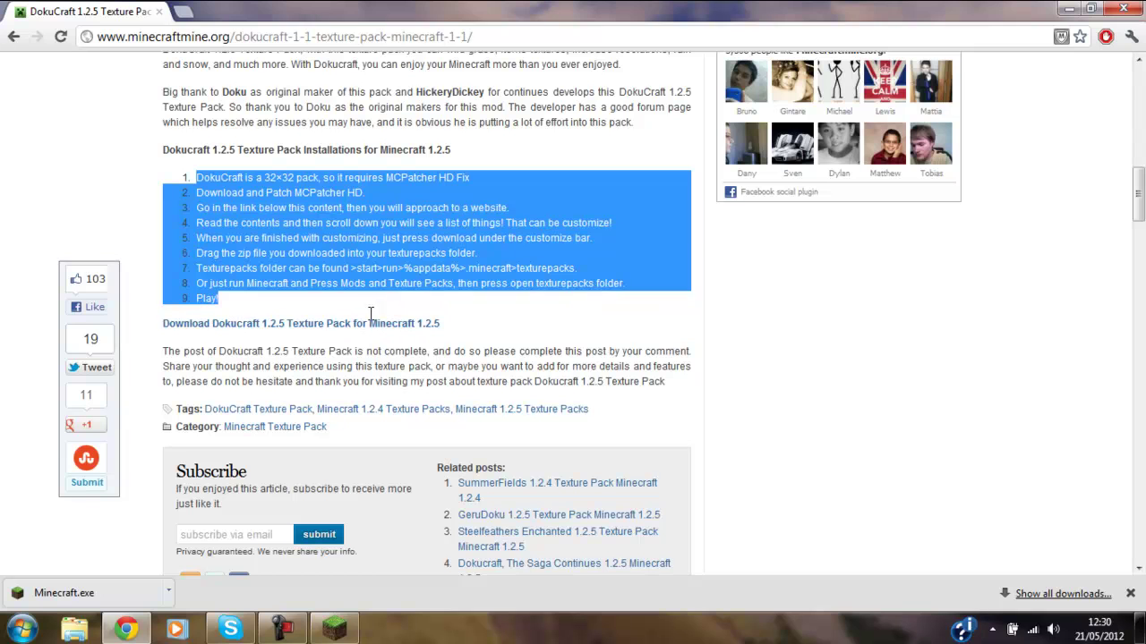
{"action": "mouse_move", "coordinate": [456, 307]}
{"action": "left_mouse_down"}
{"action": "mouse_move", "coordinate": [428, 352]}
{"action": "mouse_move", "coordinate": [134, 318]}
{"action": "left_mouse_up"}
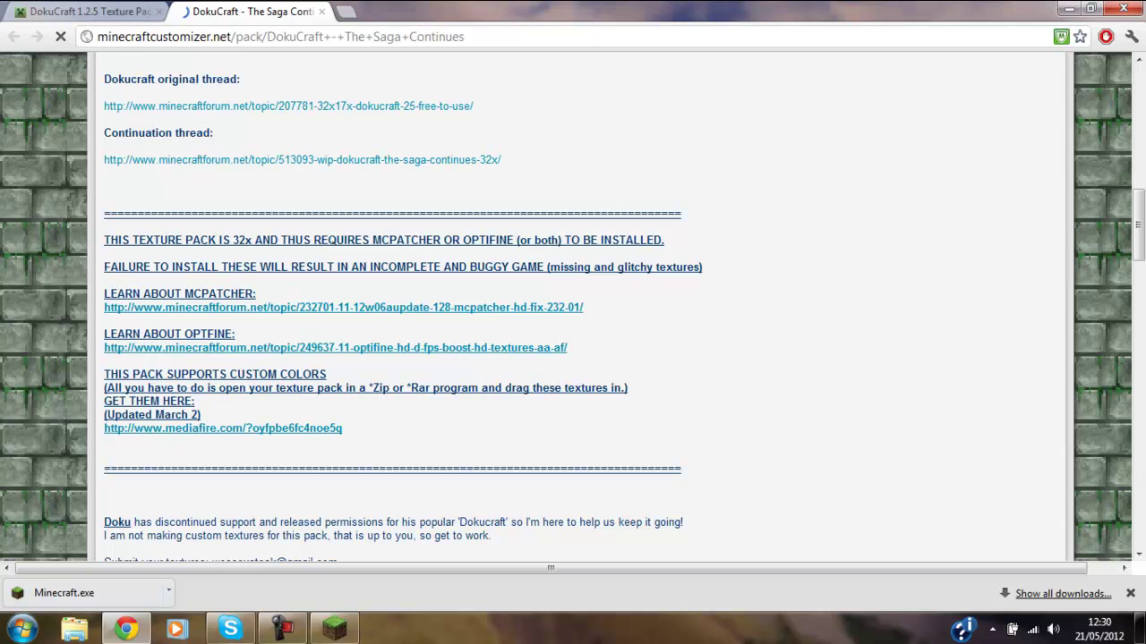
{"action": "scroll", "coordinate": [1137, 260], "scroll_direction": "down", "scroll_amount": 5}
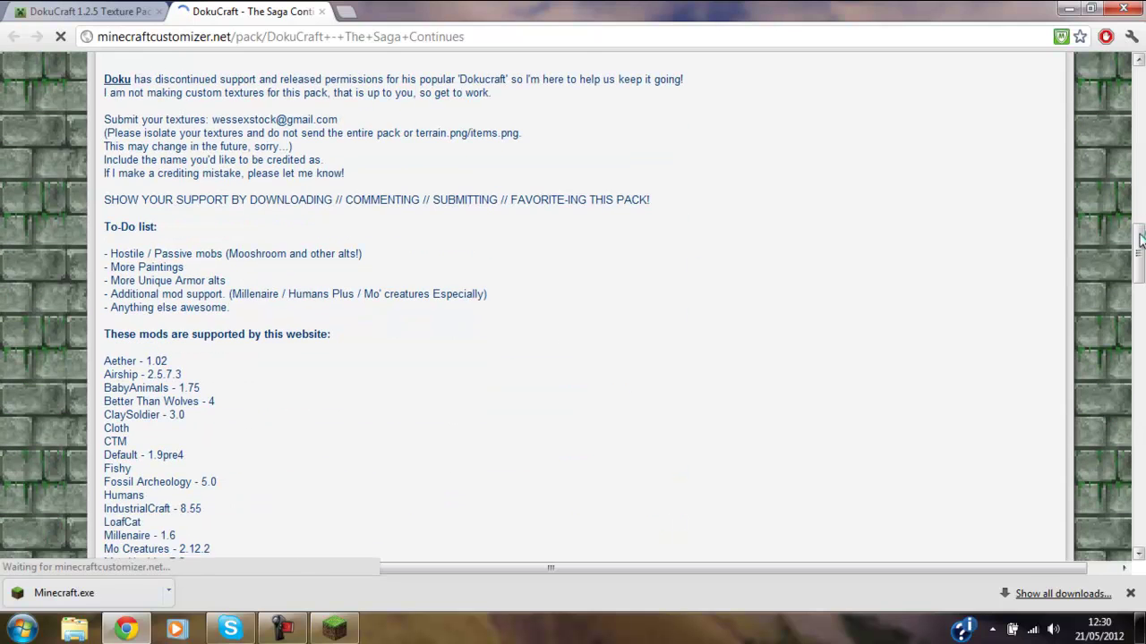
{"action": "mouse_move", "coordinate": [1143, 307]}
{"action": "left_mouse_down"}
{"action": "mouse_move", "coordinate": [1140, 537]}
{"action": "mouse_move", "coordinate": [1141, 427]}
{"action": "left_mouse_up"}
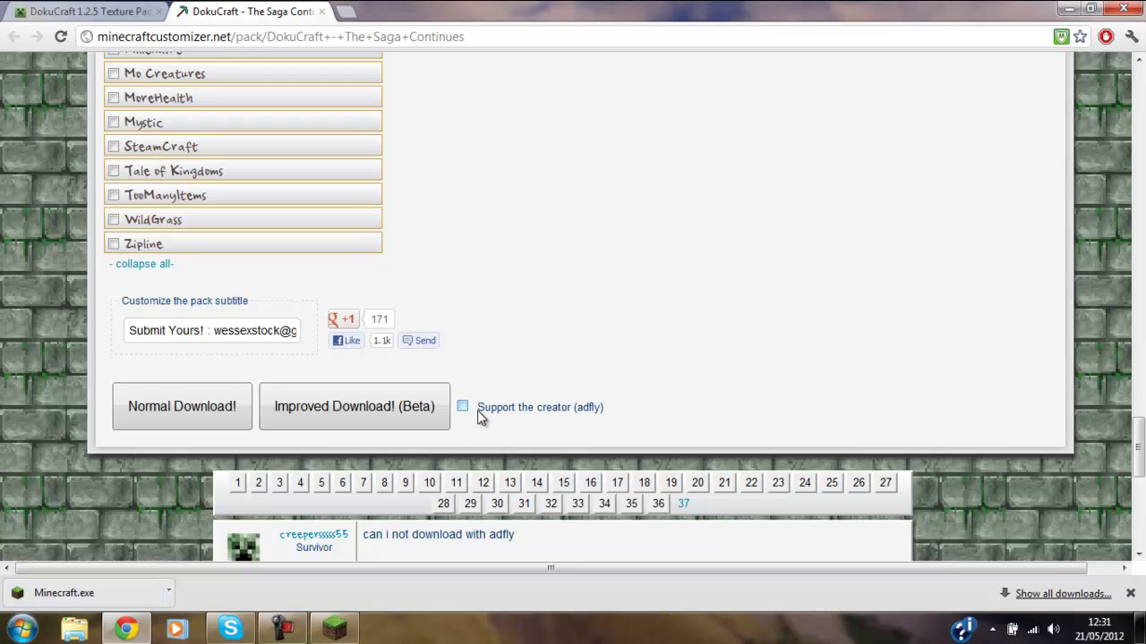
Step: Save the pack via Improved Download! (Beta) into Documents, then restore down Chrome
{"action": "left_click", "coordinate": [351, 413]}
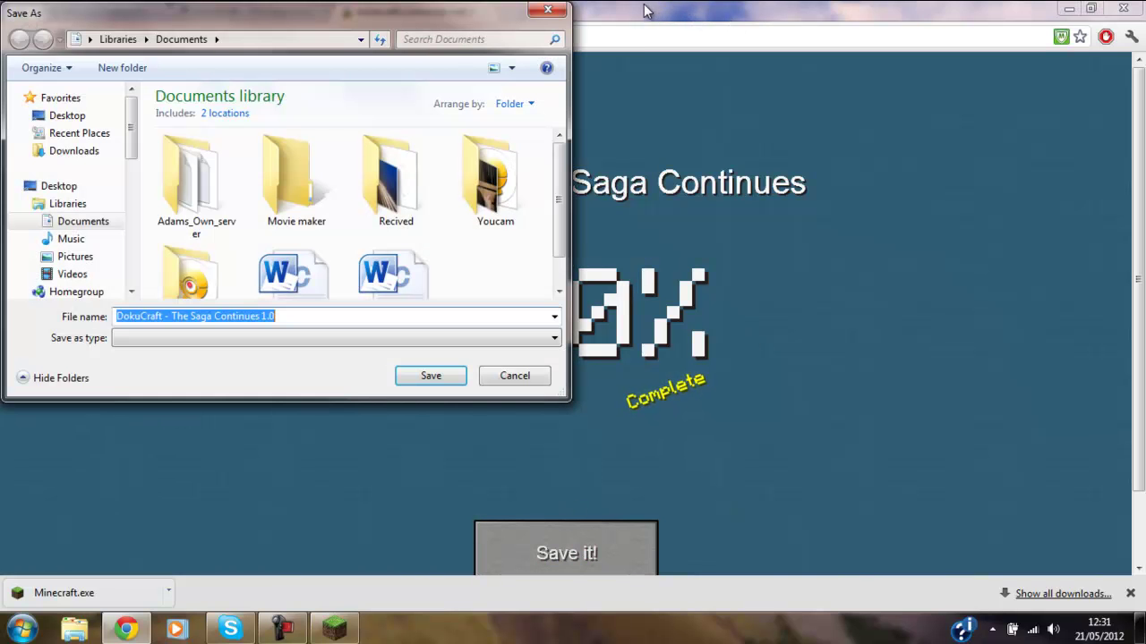
{"action": "left_click", "coordinate": [428, 387]}
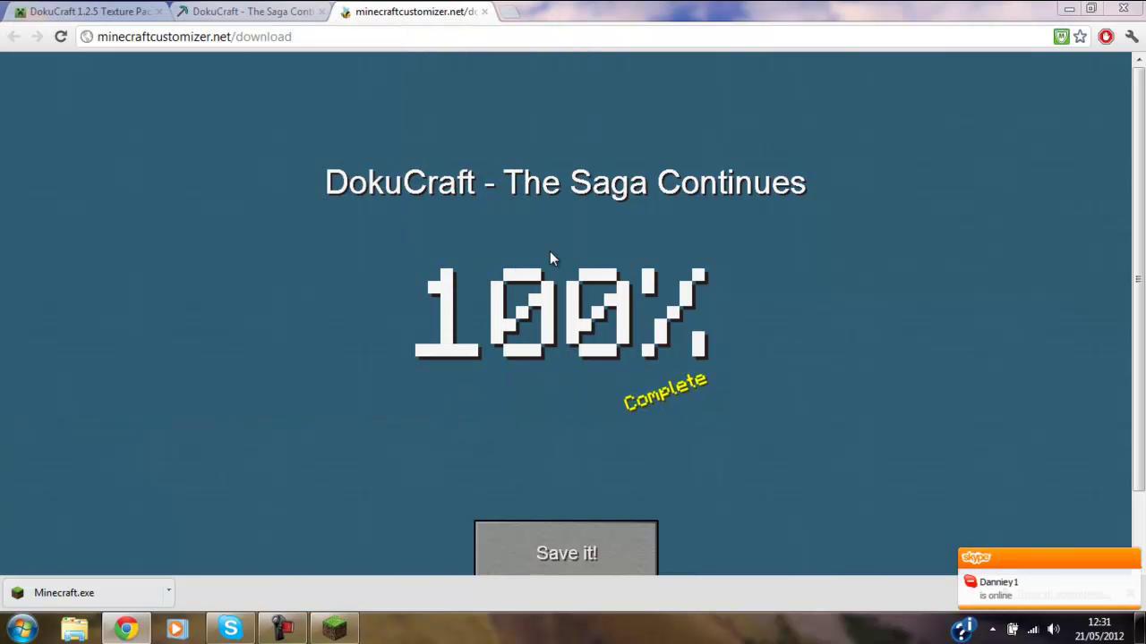
{"action": "mouse_move", "coordinate": [702, 5]}
{"action": "left_mouse_down"}
{"action": "mouse_move", "coordinate": [707, 174]}
{"action": "mouse_move", "coordinate": [1056, 133]}
{"action": "mouse_move", "coordinate": [1145, 135]}
{"action": "left_mouse_up"}
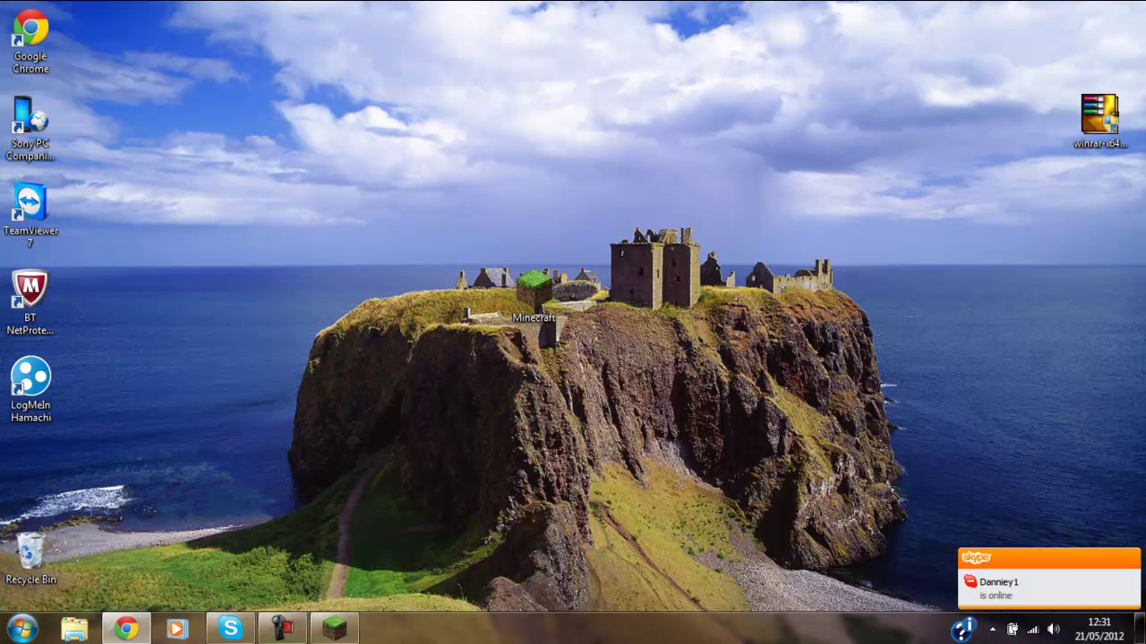
Step: Drag the DokuCraft file from the Documents library onto the desktop
{"action": "left_click", "coordinate": [88, 631]}
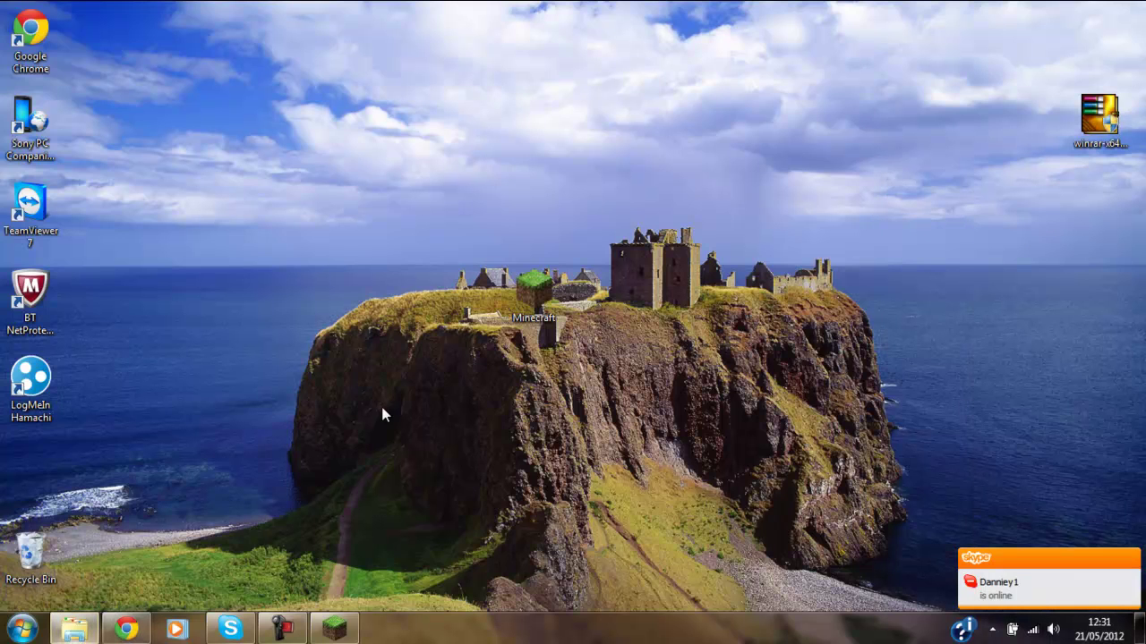
{"action": "left_click", "coordinate": [159, 255]}
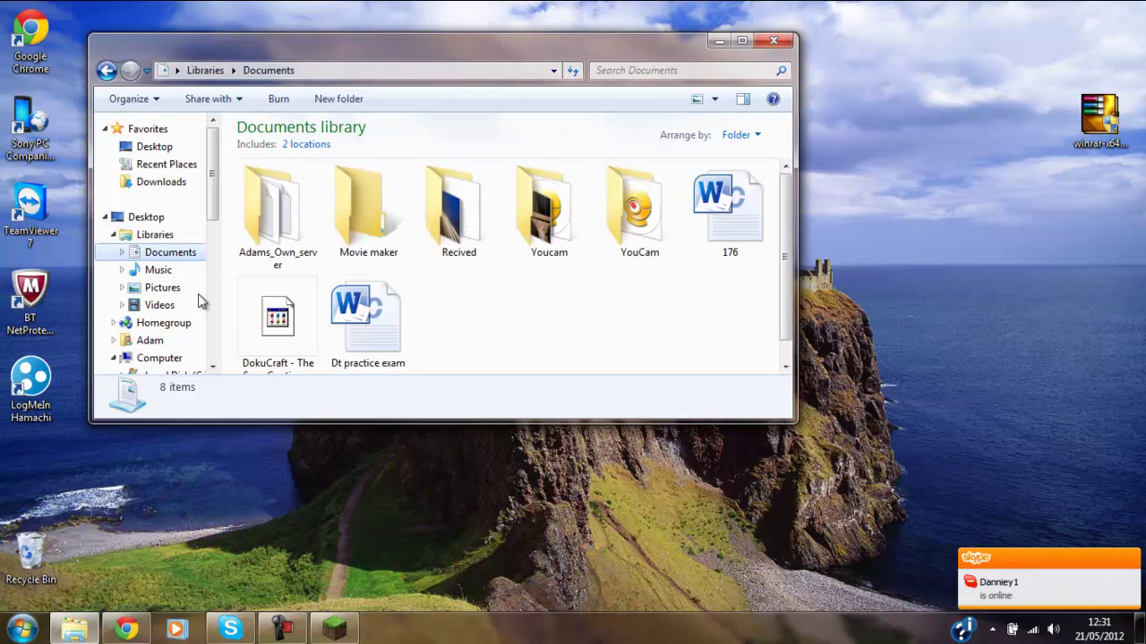
{"action": "mouse_move", "coordinate": [277, 318]}
{"action": "left_mouse_down"}
{"action": "mouse_move", "coordinate": [719, 322]}
{"action": "mouse_move", "coordinate": [970, 259]}
{"action": "mouse_move", "coordinate": [974, 305]}
{"action": "left_mouse_up"}
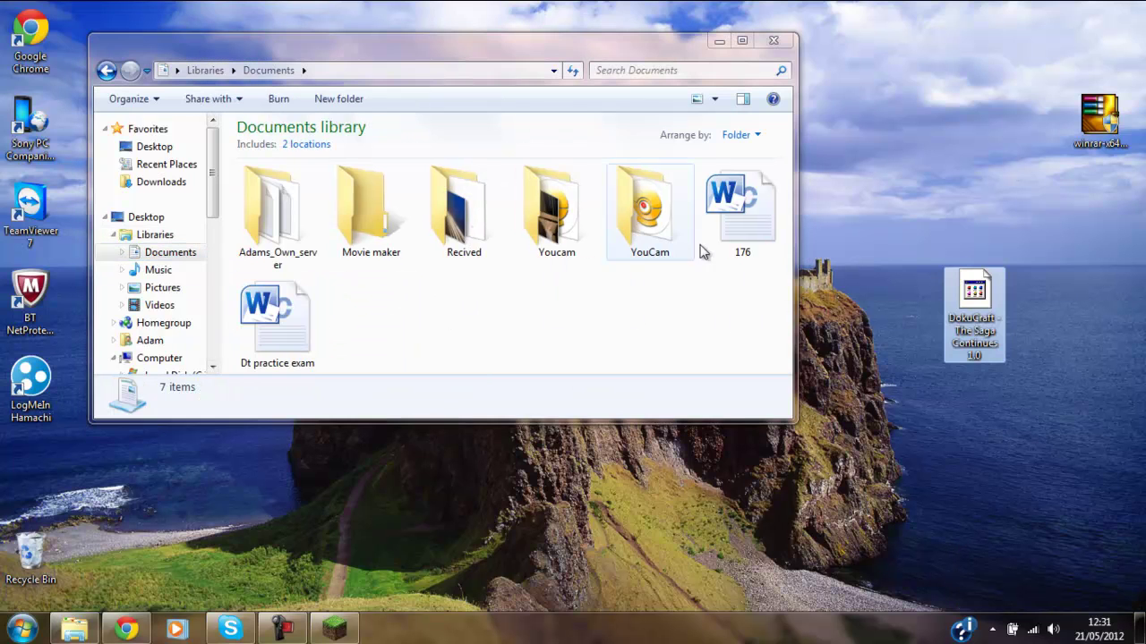
{"action": "left_click", "coordinate": [718, 41]}
{"action": "left_click", "coordinate": [972, 304]}
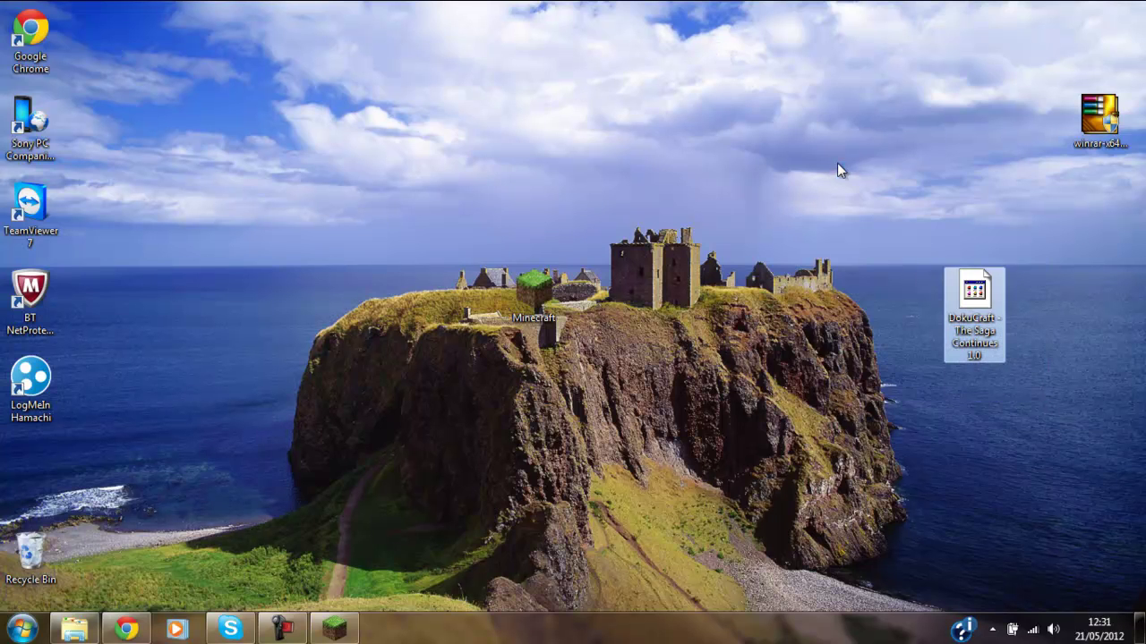
Step: Briefly launch and close Minecraft, then reopen the Documents window
{"action": "left_click", "coordinate": [334, 629]}
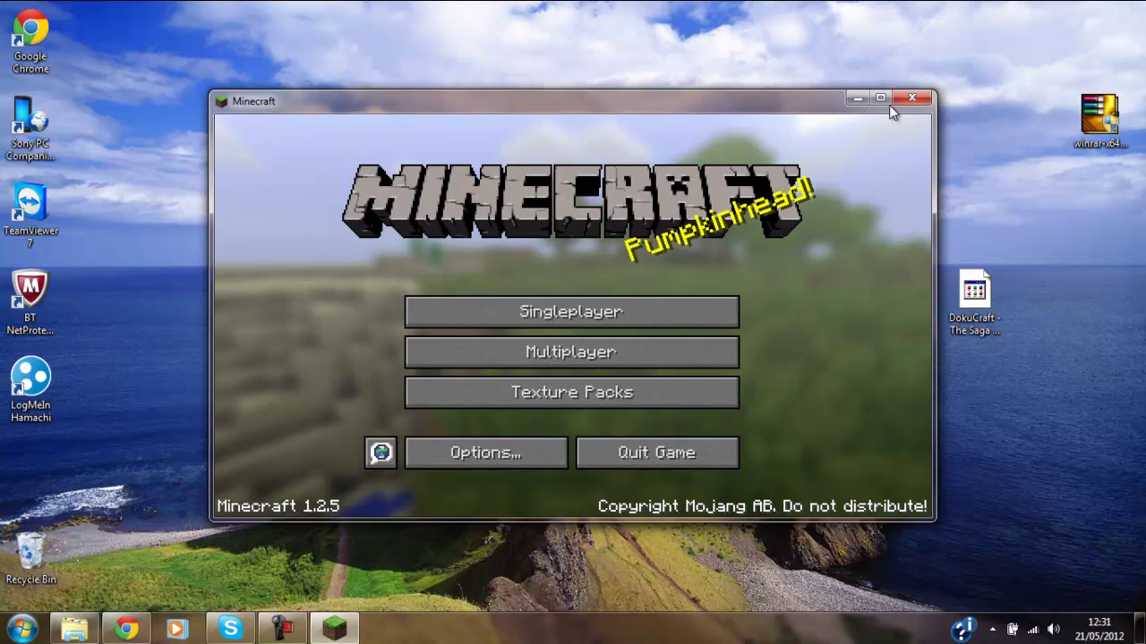
{"action": "left_click", "coordinate": [911, 97]}
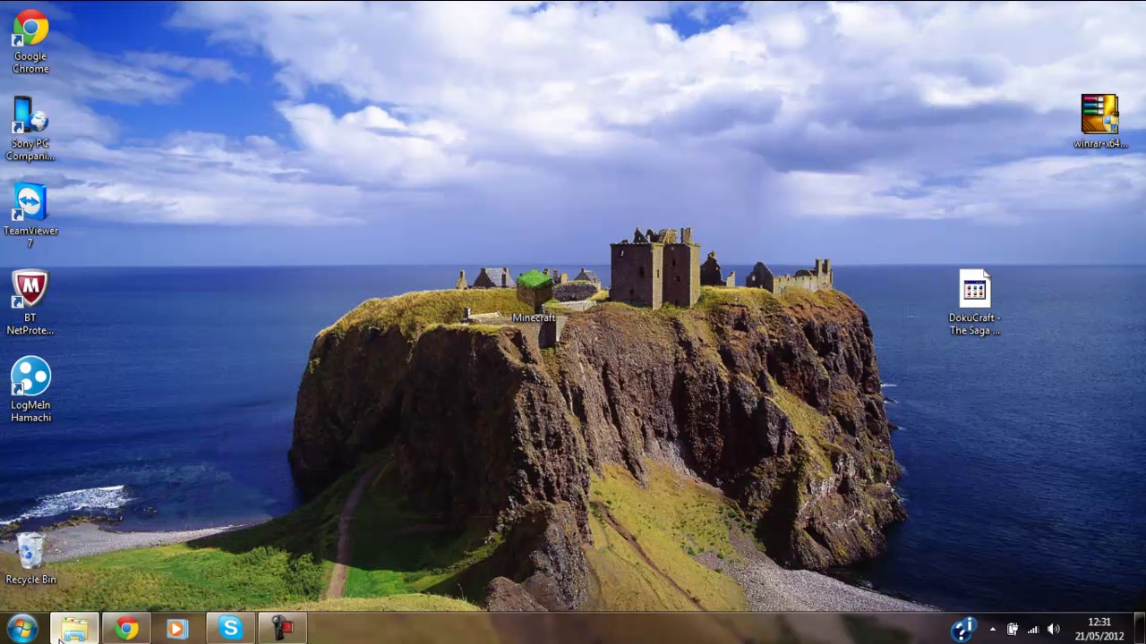
{"action": "left_click", "coordinate": [74, 629]}
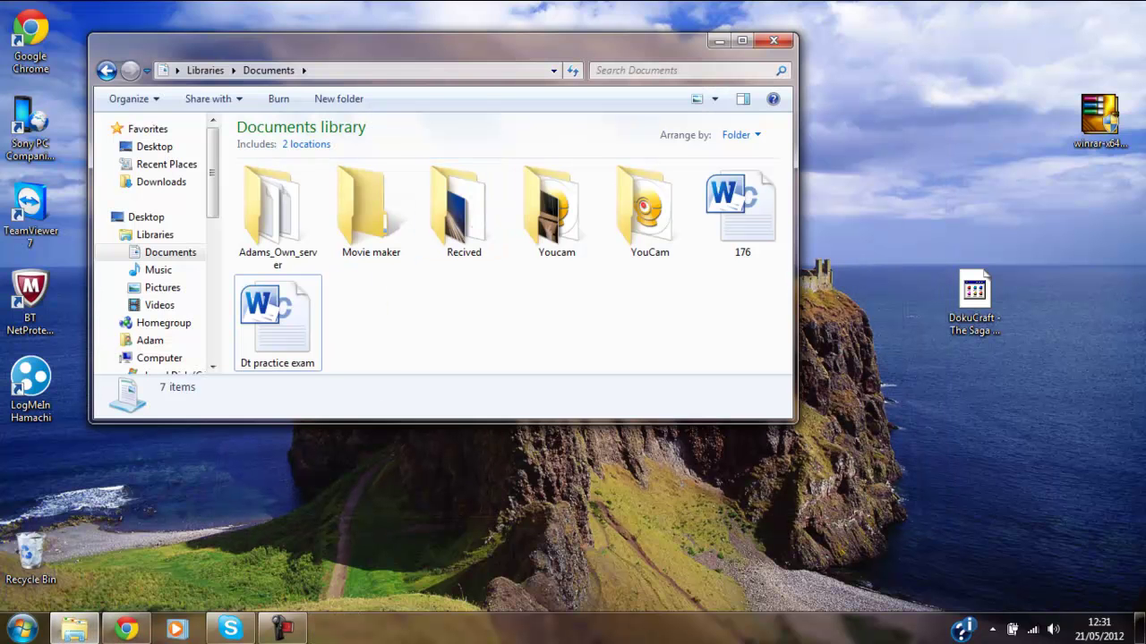
Step: Search 'mc patcher hd 1.2.5' and open the MCPatcher HD Fix for Minecraft 1.2.5 result
{"action": "left_click", "coordinate": [126, 629]}
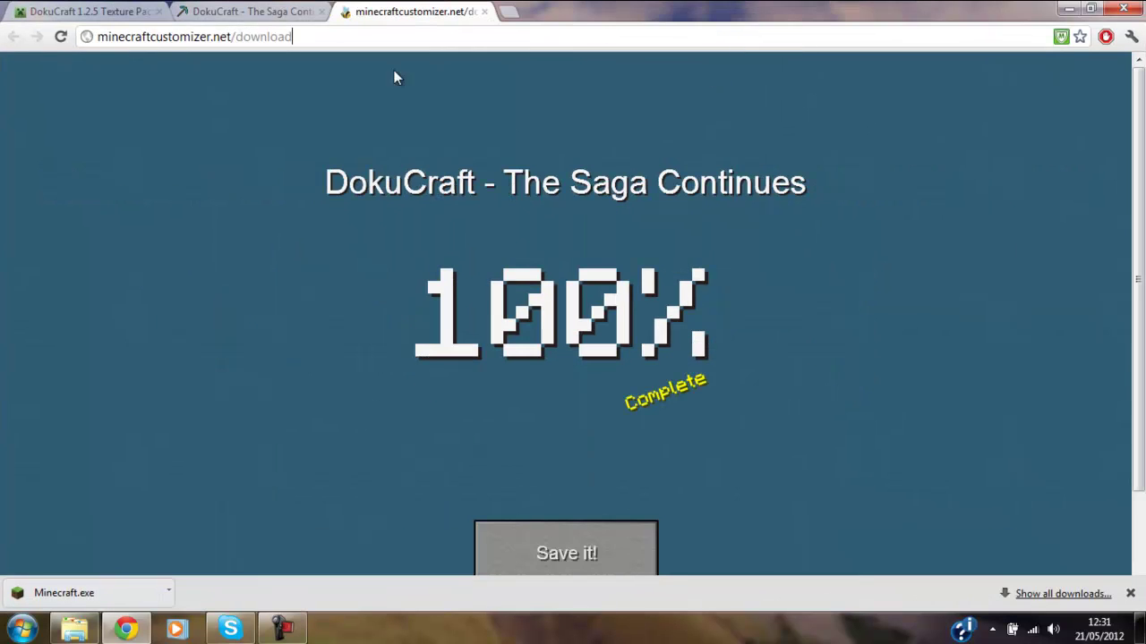
{"action": "mouse_move", "coordinate": [293, 36]}
{"action": "left_mouse_down"}
{"action": "mouse_move", "coordinate": [189, 37]}
{"action": "mouse_move", "coordinate": [61, 122]}
{"action": "left_mouse_up"}
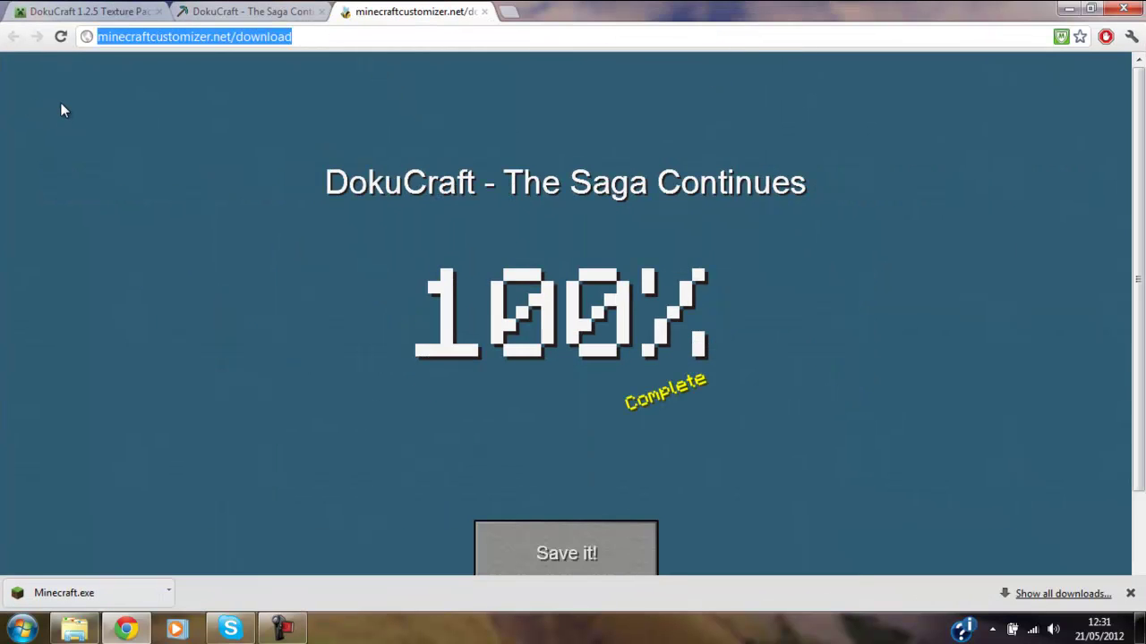
{"action": "type", "text": "mc patcher"}
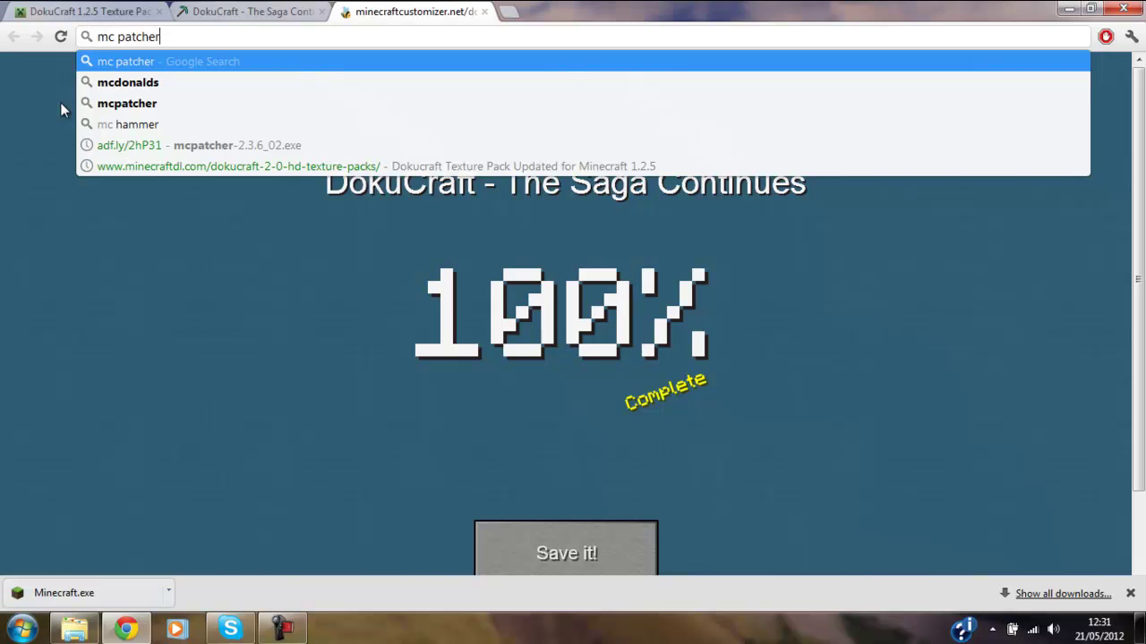
{"action": "type", "text": " hd "}
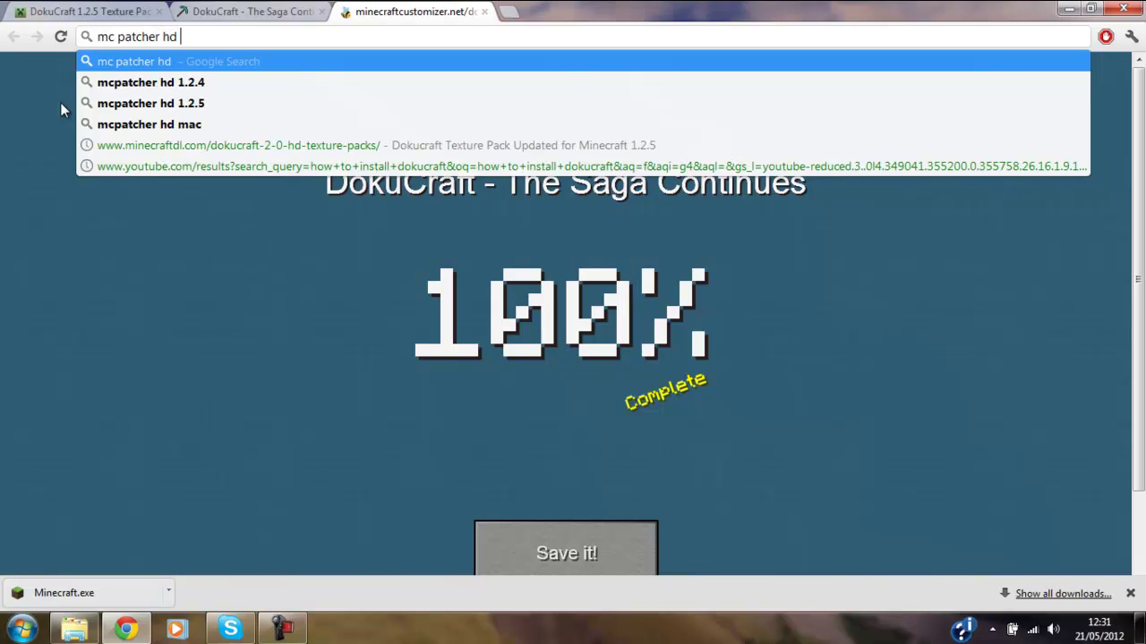
{"action": "type", "text": "1.2."}
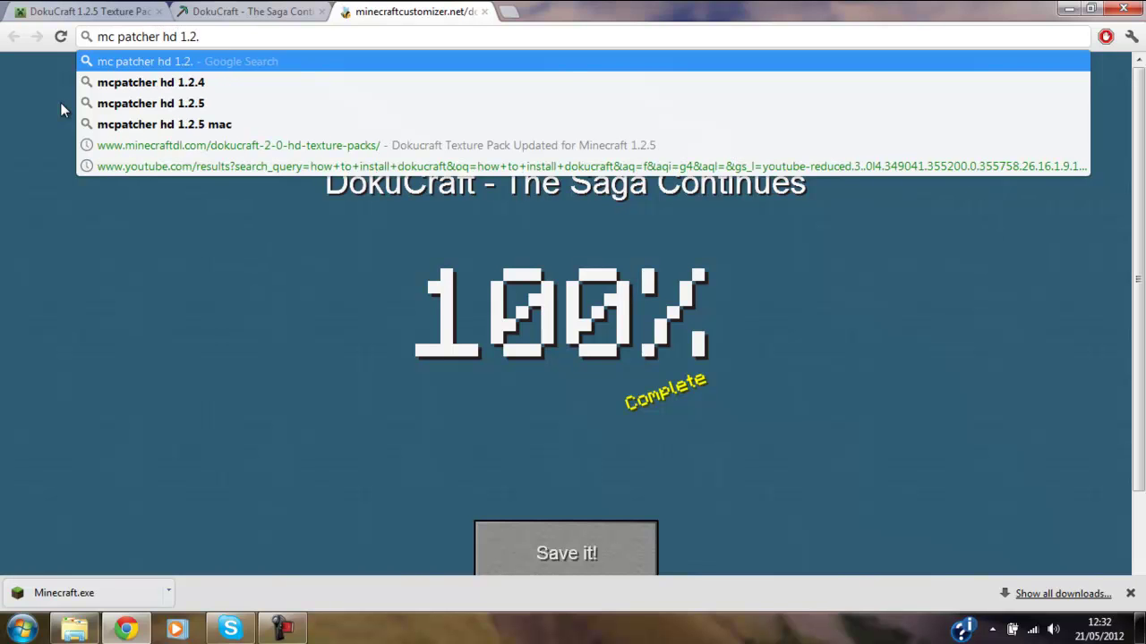
{"action": "type", "text": "5"}
{"action": "key", "text": "Return"}
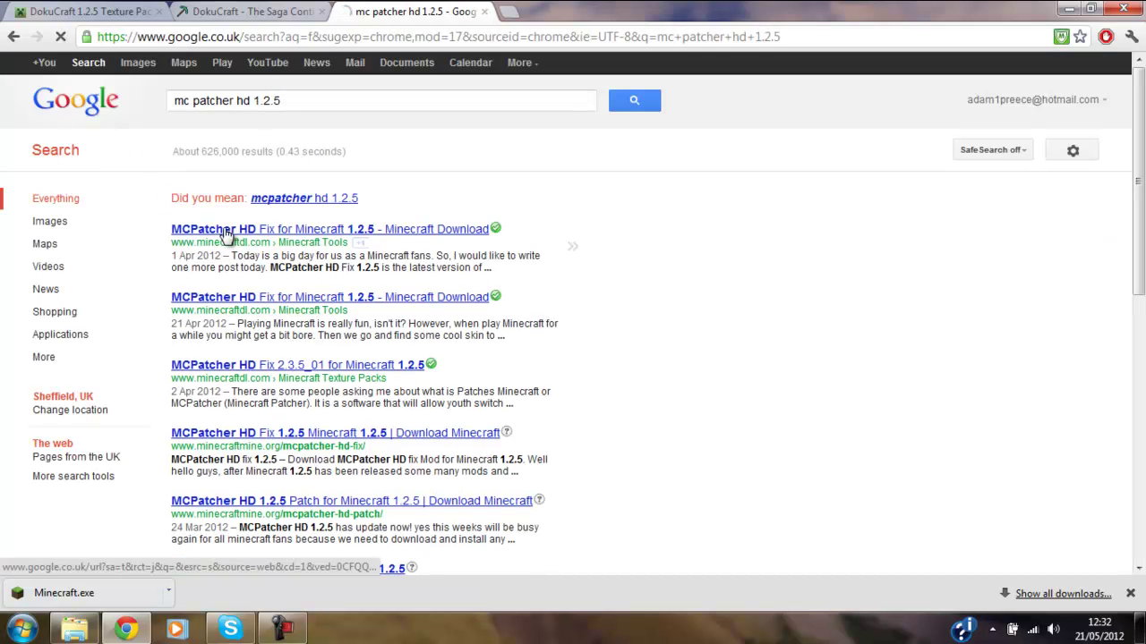
{"action": "left_click", "coordinate": [228, 226]}
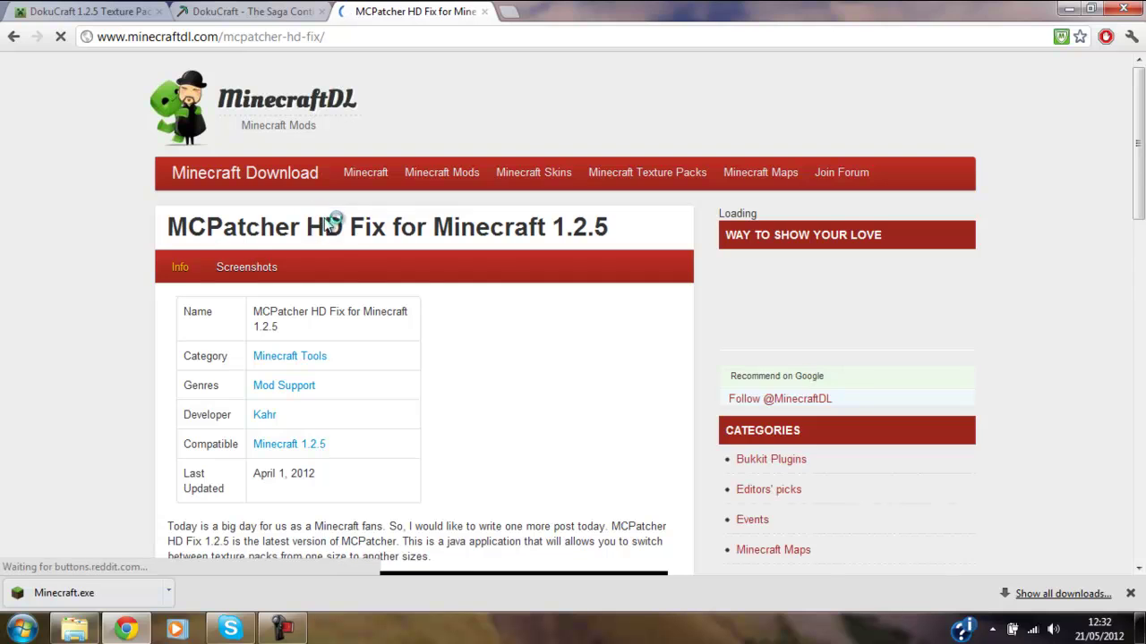
Step: Skip the adf.ly ad and download mcpatcher-2.3.6_03.exe from MediaFire
{"action": "scroll", "coordinate": [349, 268], "scroll_direction": "down", "scroll_amount": 15}
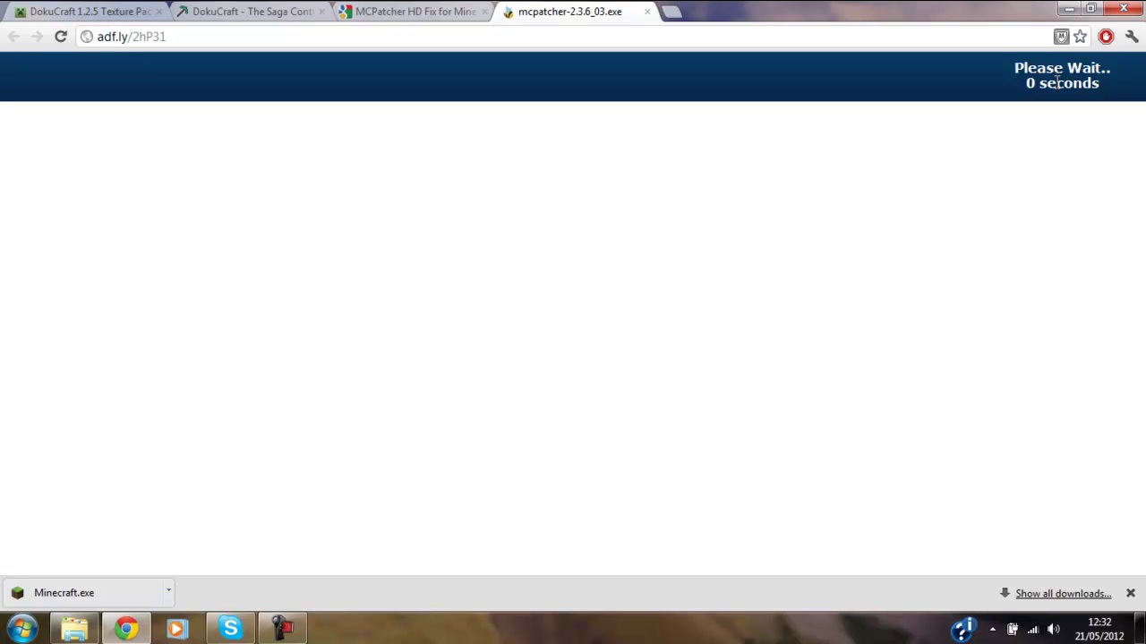
{"action": "left_click", "coordinate": [1063, 82]}
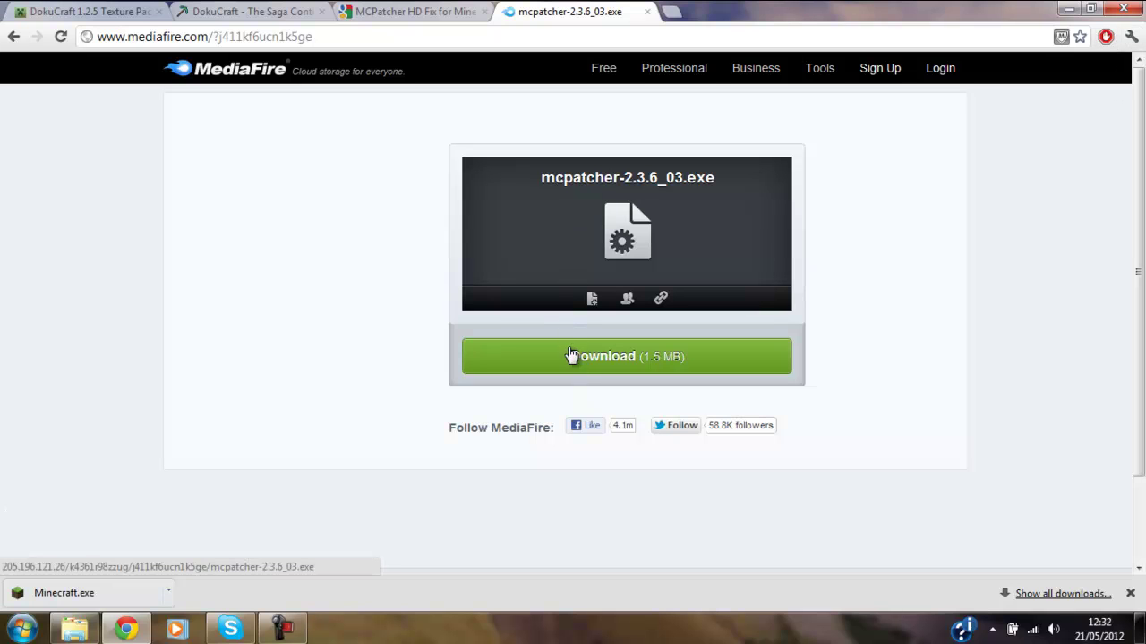
{"action": "left_click", "coordinate": [571, 356]}
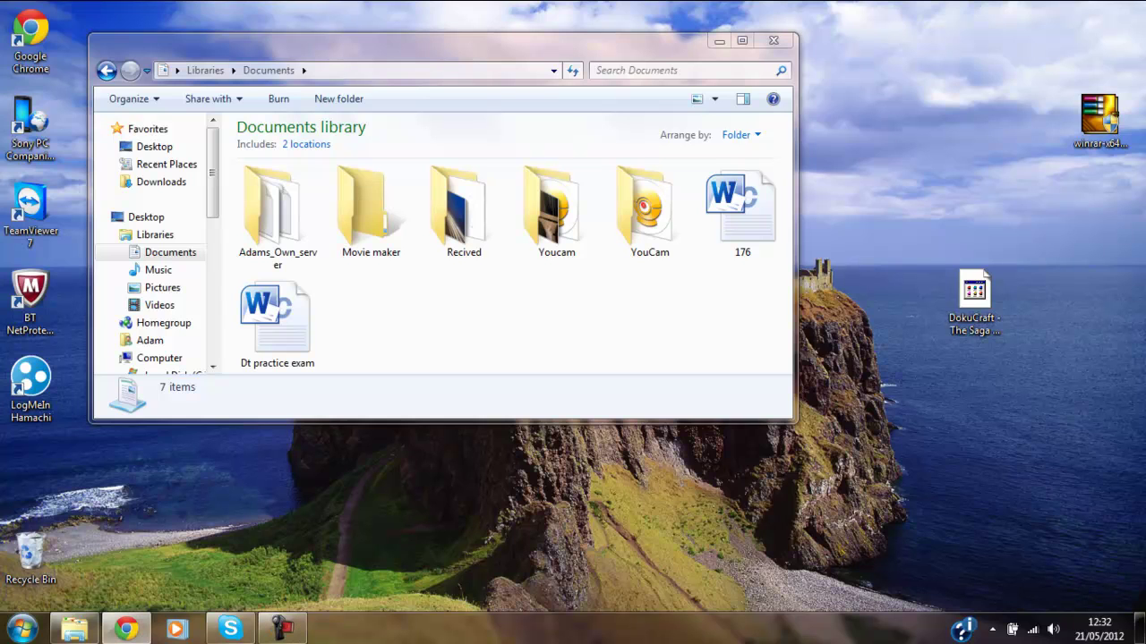
Step: Move the mcpatcher installer to the desktop and go to the %appdata% Roaming folder
{"action": "mouse_move", "coordinate": [1025, 643]}
{"action": "left_mouse_down"}
{"action": "mouse_move", "coordinate": [863, 600]}
{"action": "mouse_move", "coordinate": [1047, 251]}
{"action": "mouse_move", "coordinate": [1092, 192]}
{"action": "left_mouse_up"}
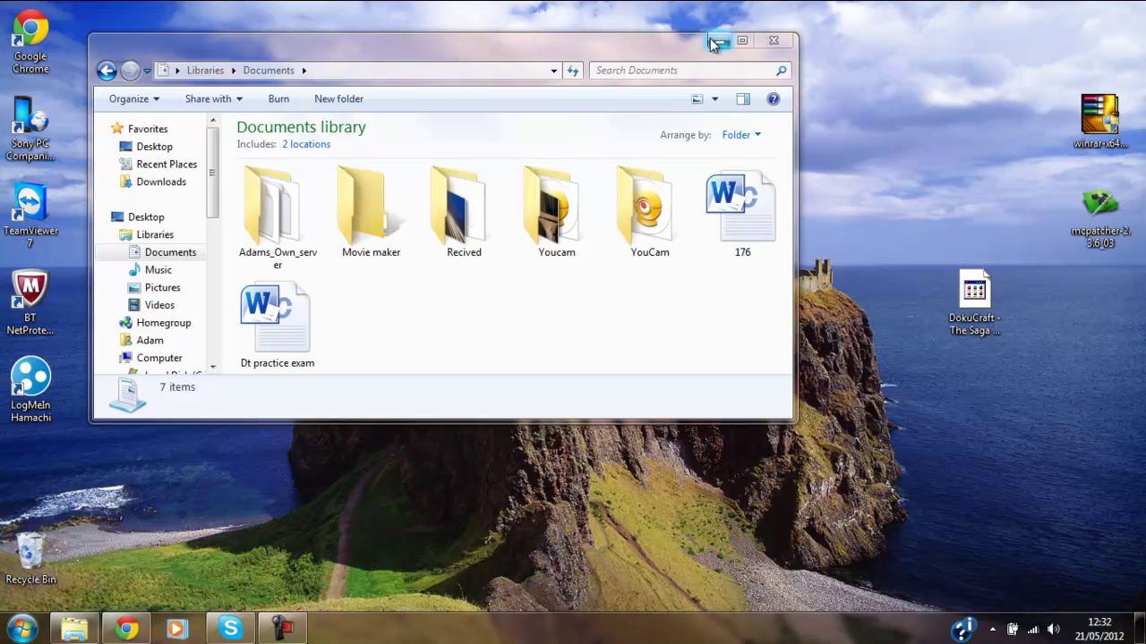
{"action": "left_click", "coordinate": [385, 70]}
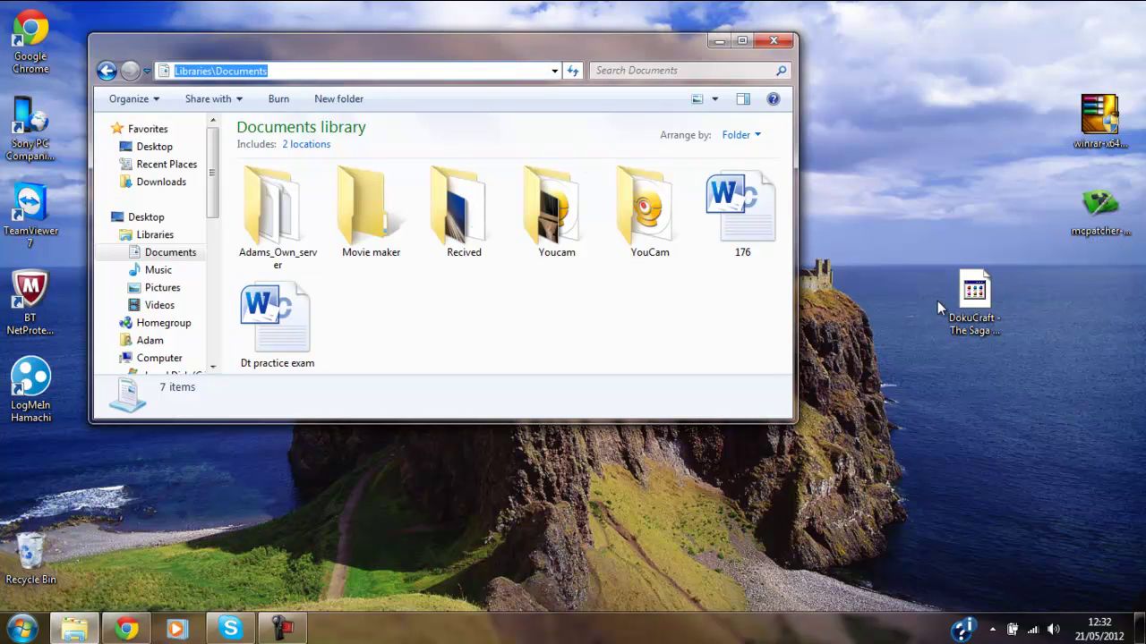
{"action": "type", "text": "%appdata%"}
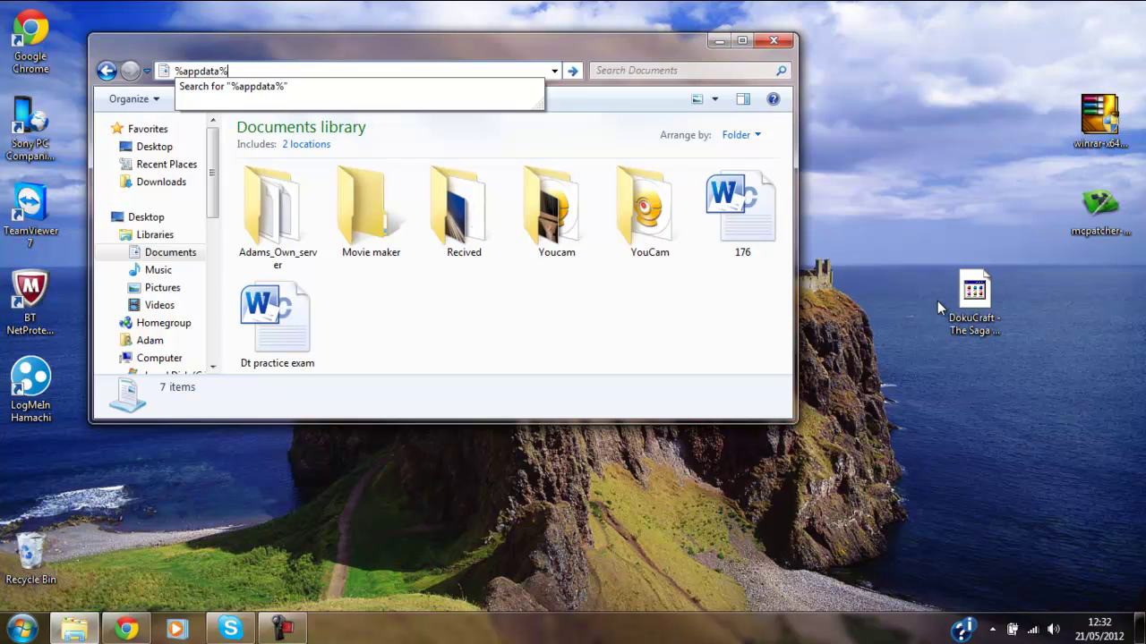
{"action": "key", "text": "Return"}
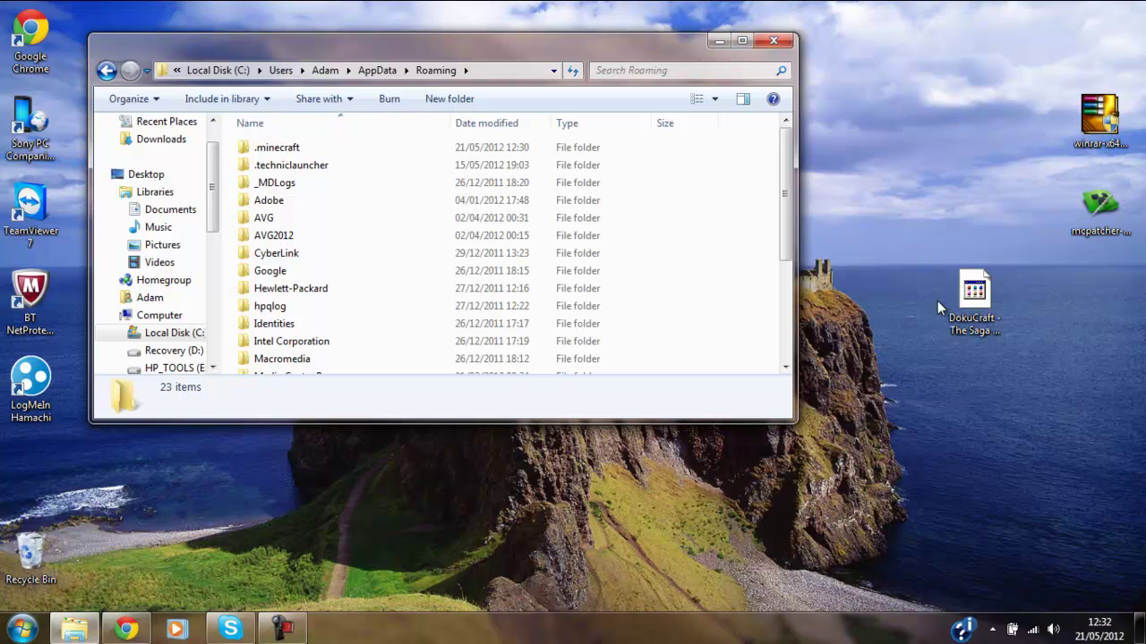
Step: Open .minecraft\texturepacks and drag the DokuCraft pack into it
{"action": "left_click", "coordinate": [273, 152]}
{"action": "double_click", "coordinate": [273, 153]}
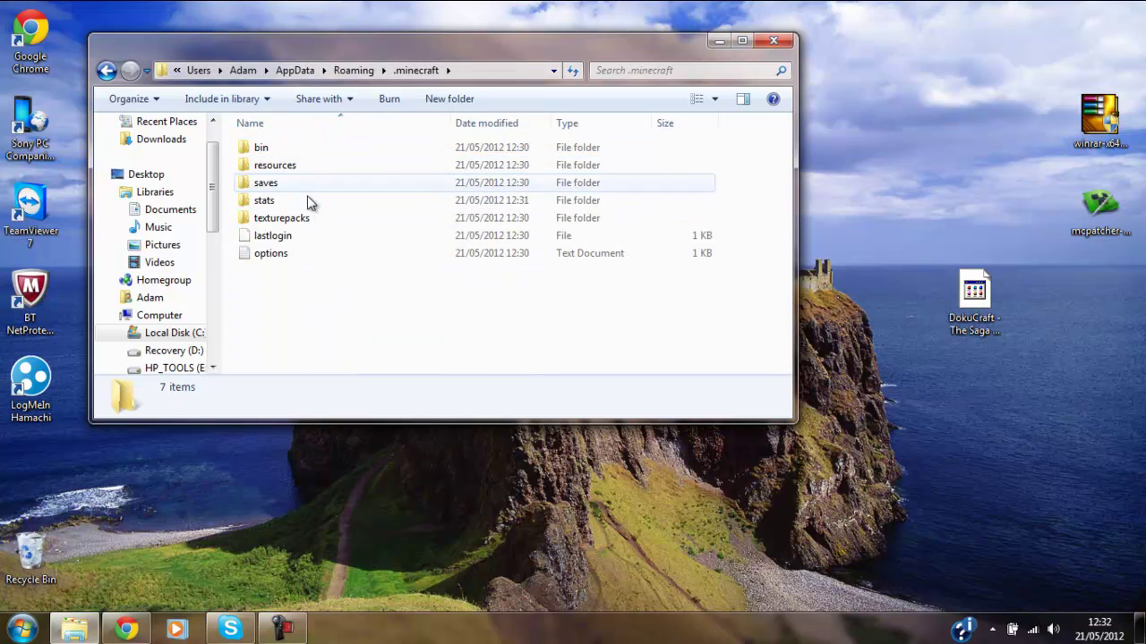
{"action": "left_click", "coordinate": [302, 224]}
{"action": "left_click", "coordinate": [303, 231]}
{"action": "double_click", "coordinate": [335, 224]}
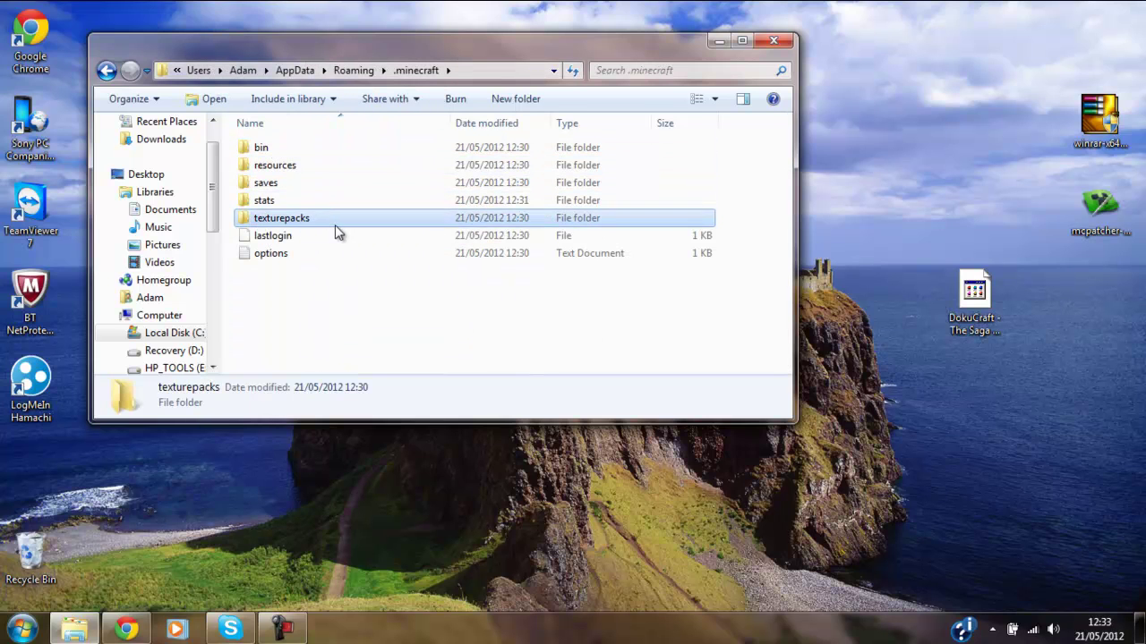
{"action": "mouse_move", "coordinate": [974, 291]}
{"action": "left_mouse_down"}
{"action": "mouse_move", "coordinate": [694, 224]}
{"action": "mouse_move", "coordinate": [501, 206]}
{"action": "left_mouse_up"}
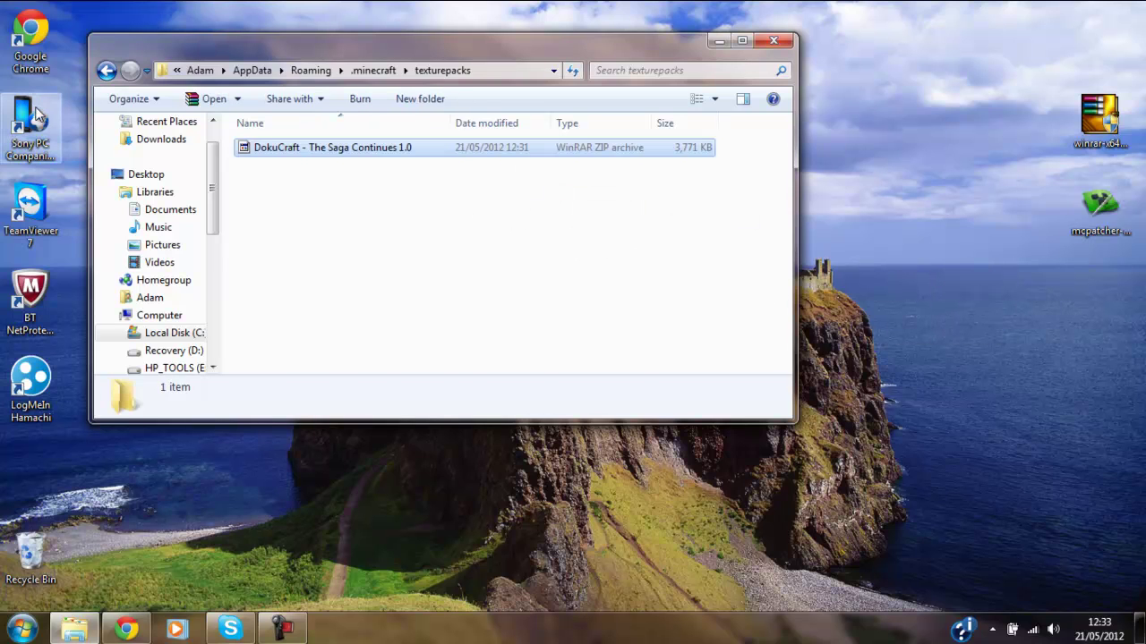
Step: Drag Minecraft from the Start menu onto the desktop as a shortcut, dismissing the file warning
{"action": "left_click", "coordinate": [719, 42]}
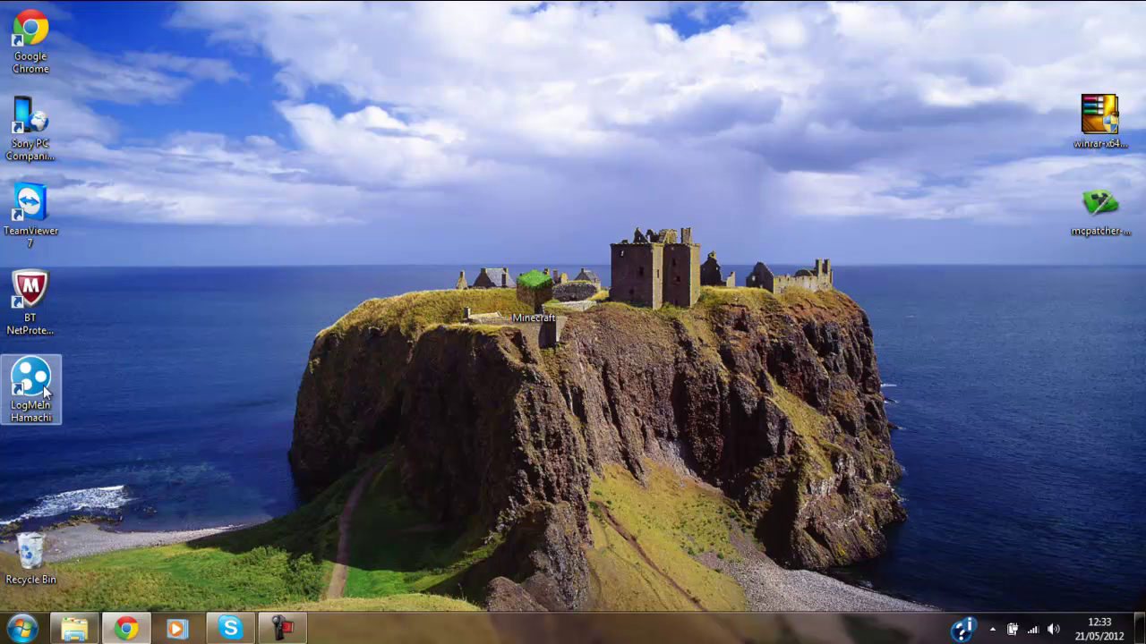
{"action": "left_click", "coordinate": [22, 629]}
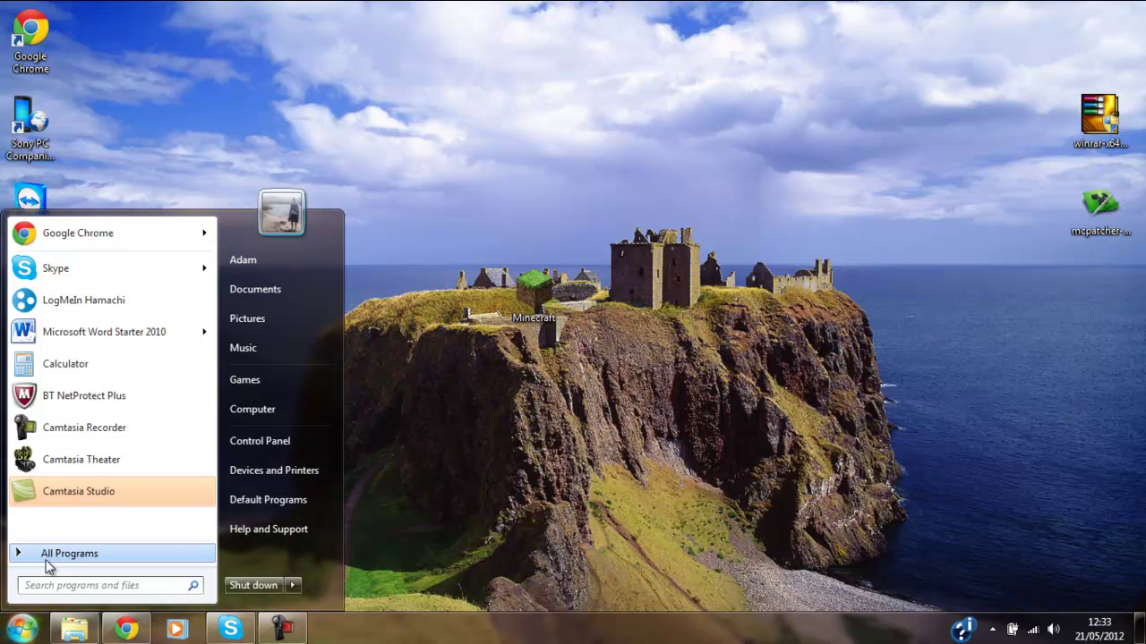
{"action": "left_click", "coordinate": [45, 554]}
{"action": "scroll", "coordinate": [117, 465], "scroll_direction": "down", "scroll_amount": 5}
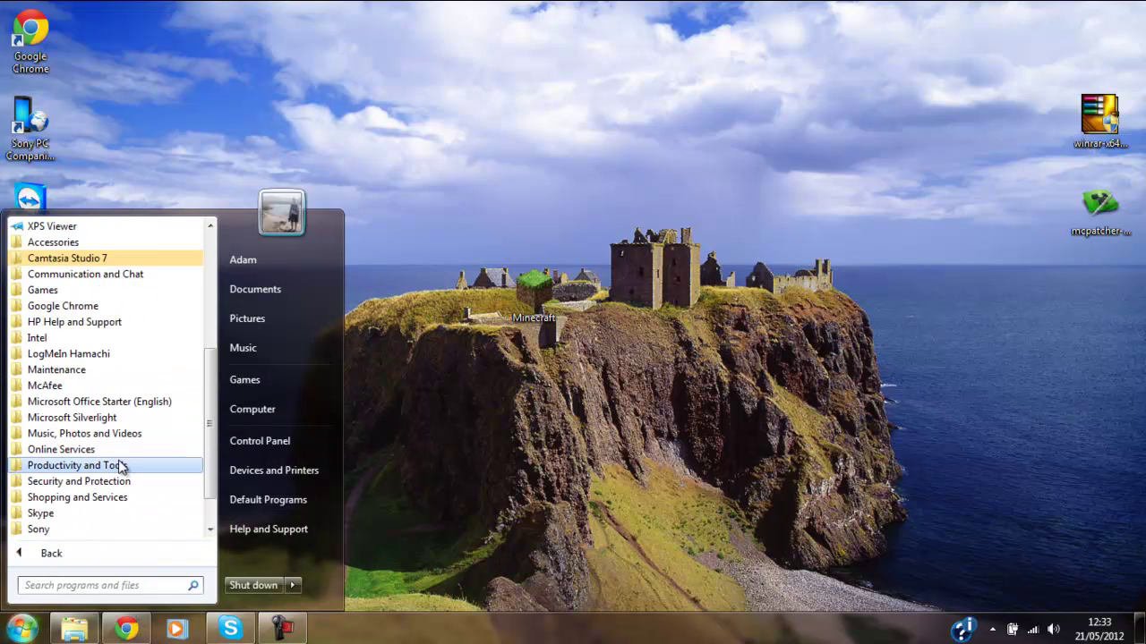
{"action": "scroll", "coordinate": [206, 403], "scroll_direction": "down", "scroll_amount": 1}
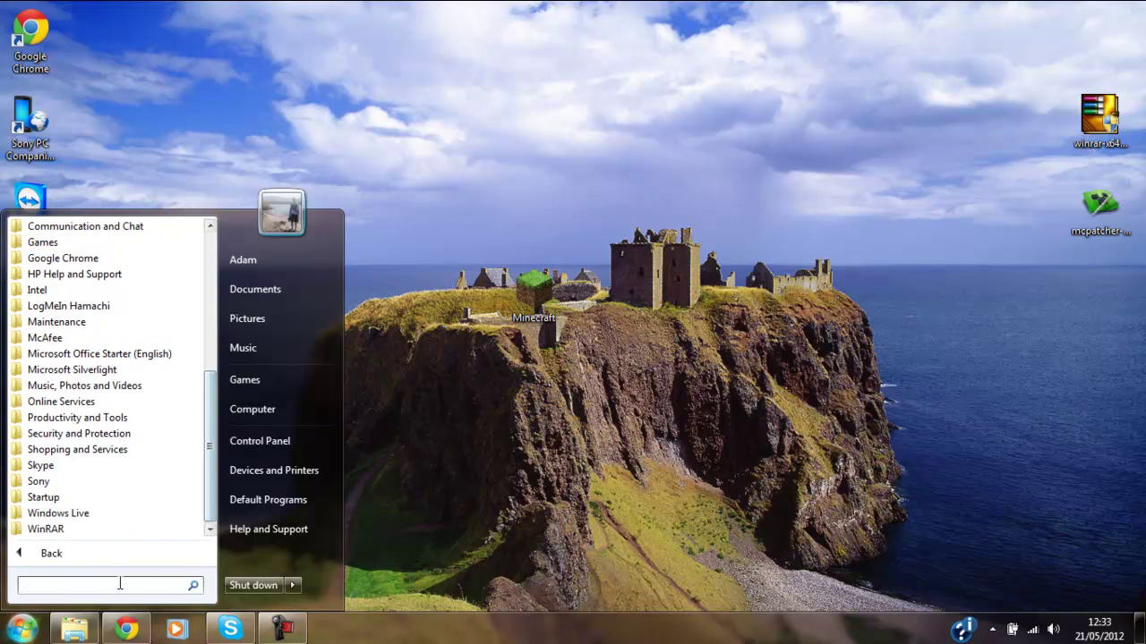
{"action": "type", "text": "minecraft"}
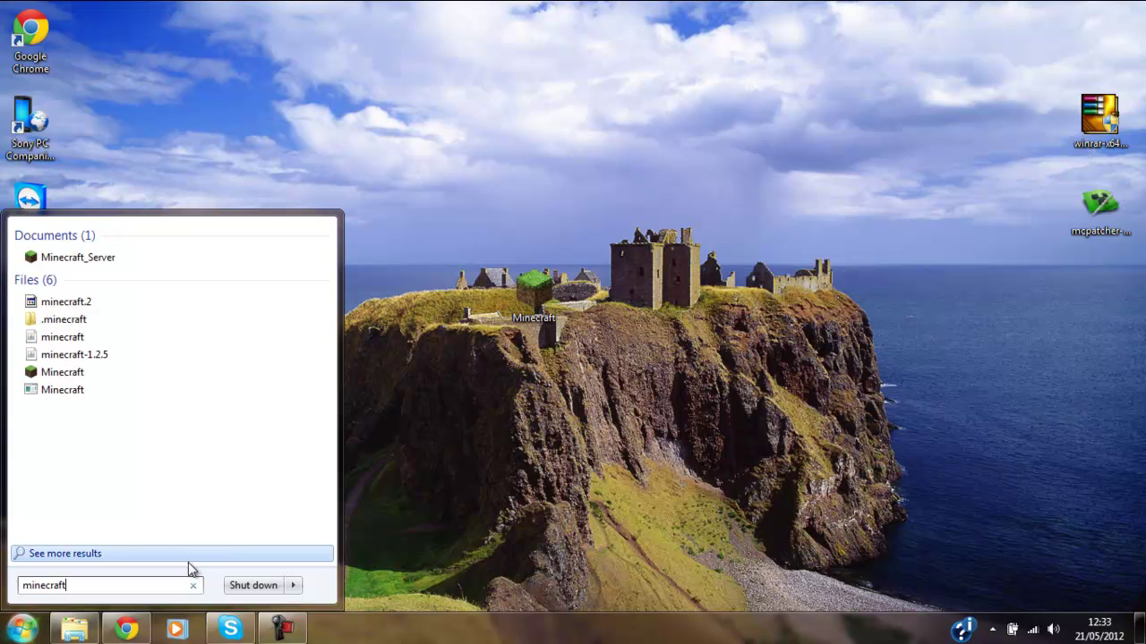
{"action": "mouse_move", "coordinate": [95, 377]}
{"action": "left_mouse_down"}
{"action": "mouse_move", "coordinate": [255, 375]}
{"action": "mouse_move", "coordinate": [746, 95]}
{"action": "mouse_move", "coordinate": [734, 106]}
{"action": "left_mouse_up"}
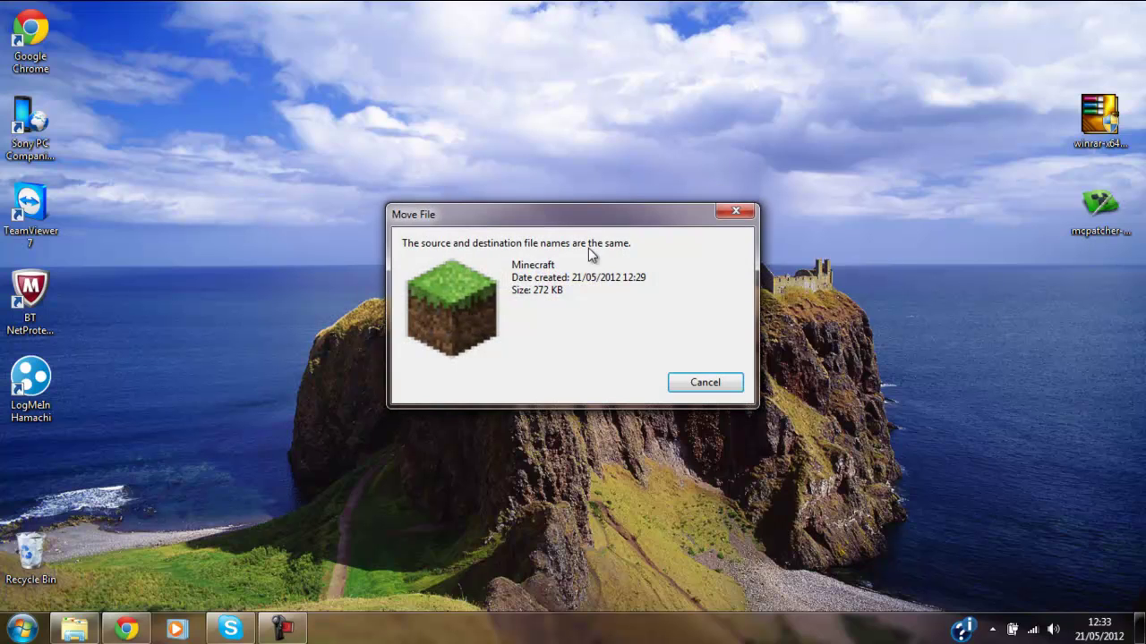
{"action": "left_click", "coordinate": [691, 384]}
Step: Search 'minecraft' in the Start menu and launch it, allowing it to run
{"action": "left_click", "coordinate": [20, 617]}
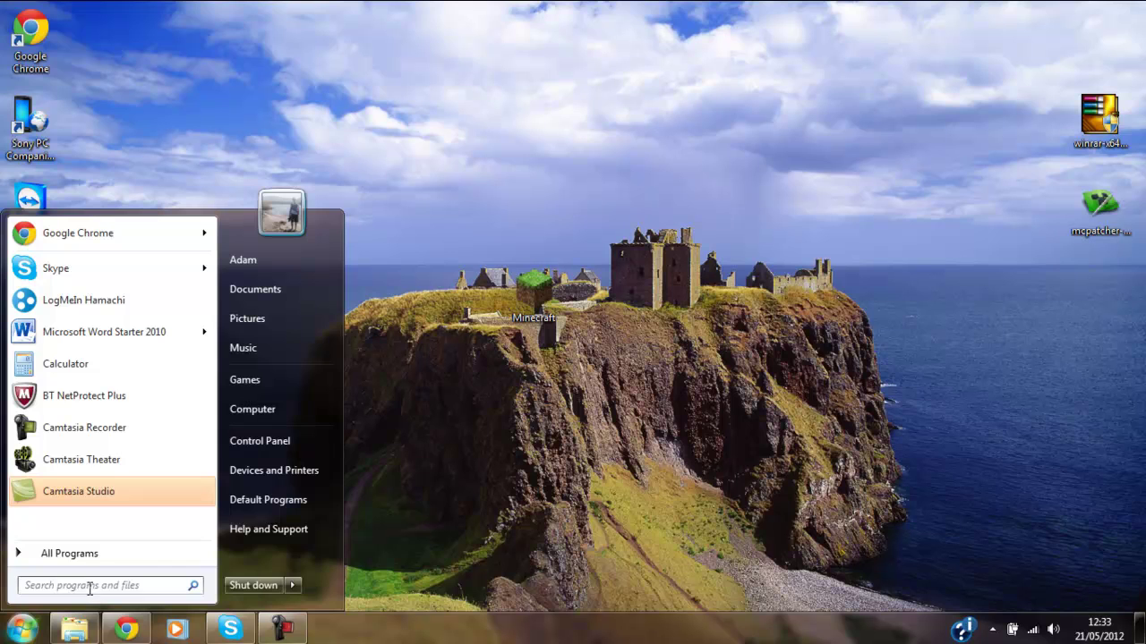
{"action": "type", "text": "minec"}
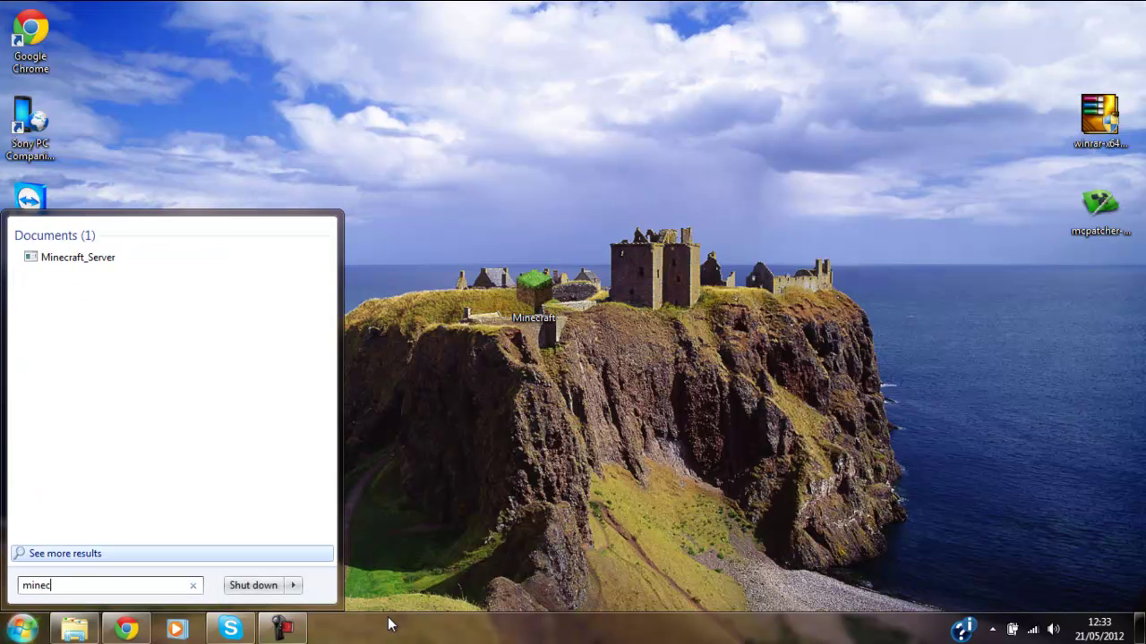
{"action": "type", "text": "raft"}
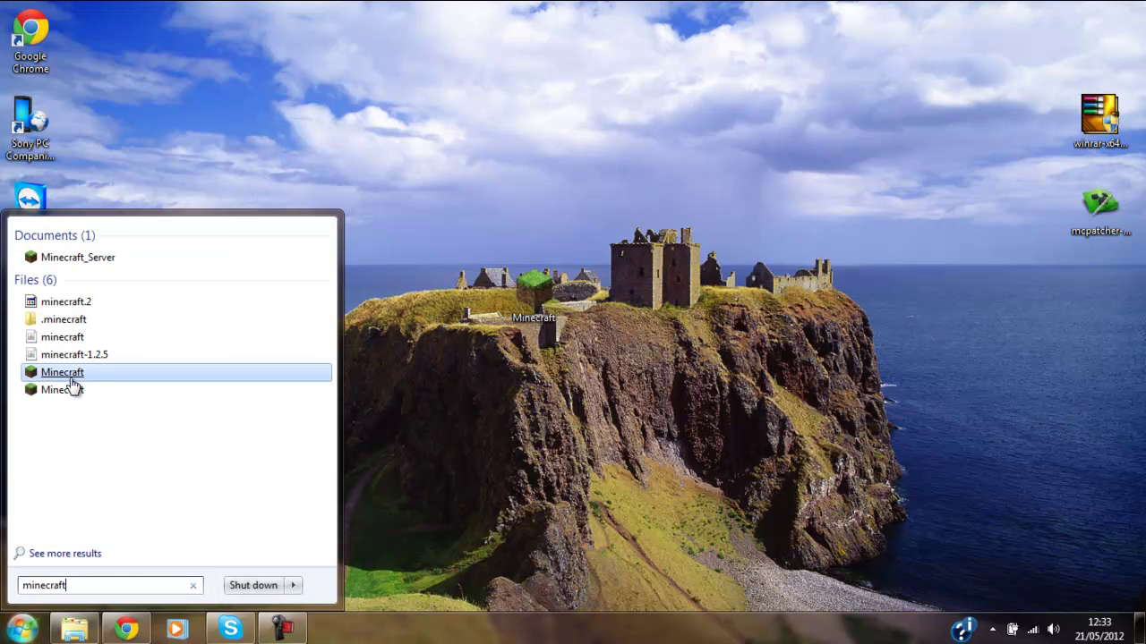
{"action": "left_click", "coordinate": [71, 381]}
{"action": "left_click", "coordinate": [636, 329]}
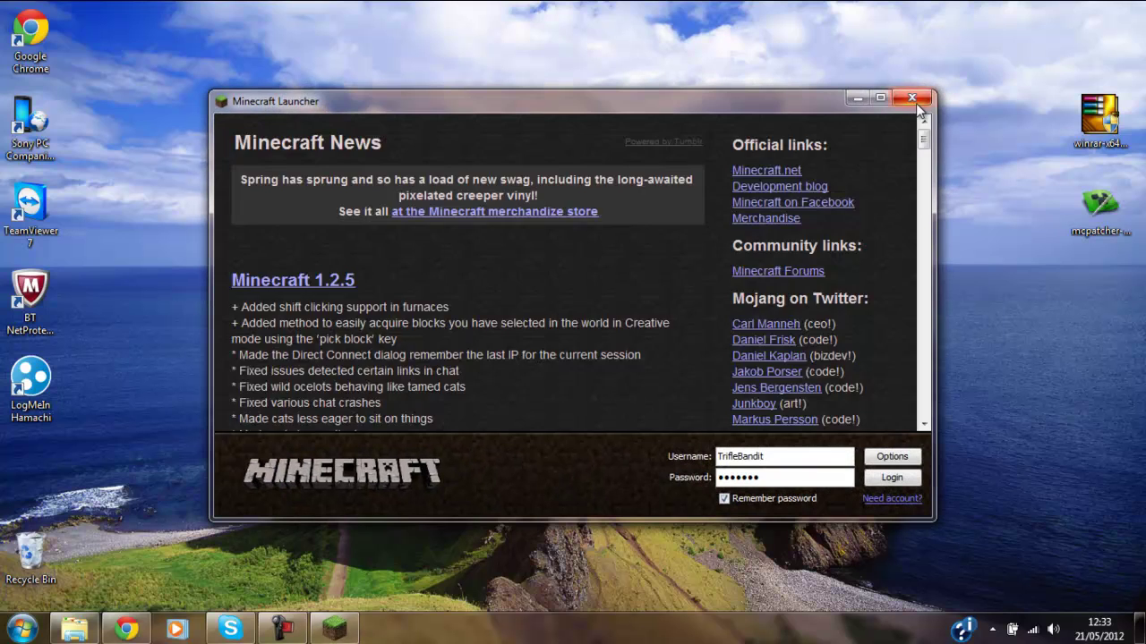
Step: Relaunch Minecraft from the desktop shortcut and log in with the saved account
{"action": "left_click", "coordinate": [913, 99]}
{"action": "left_click_drag", "start_coordinate": [624, 327], "coordinate": [456, 230]}
{"action": "double_click", "coordinate": [520, 319]}
{"action": "left_click", "coordinate": [609, 331]}
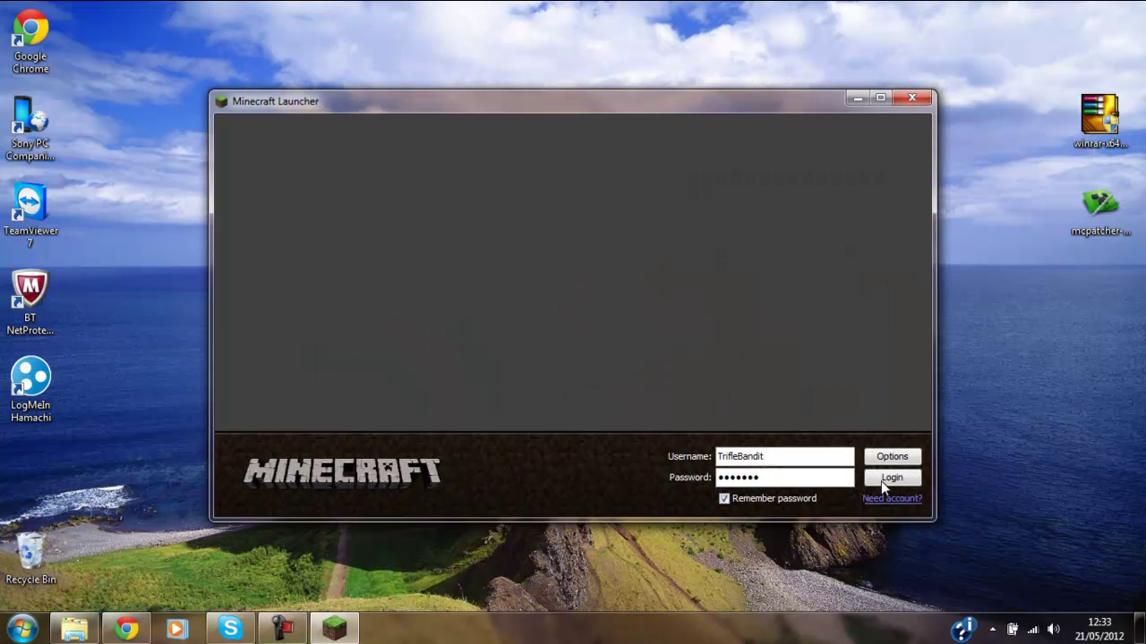
{"action": "left_click", "coordinate": [883, 479]}
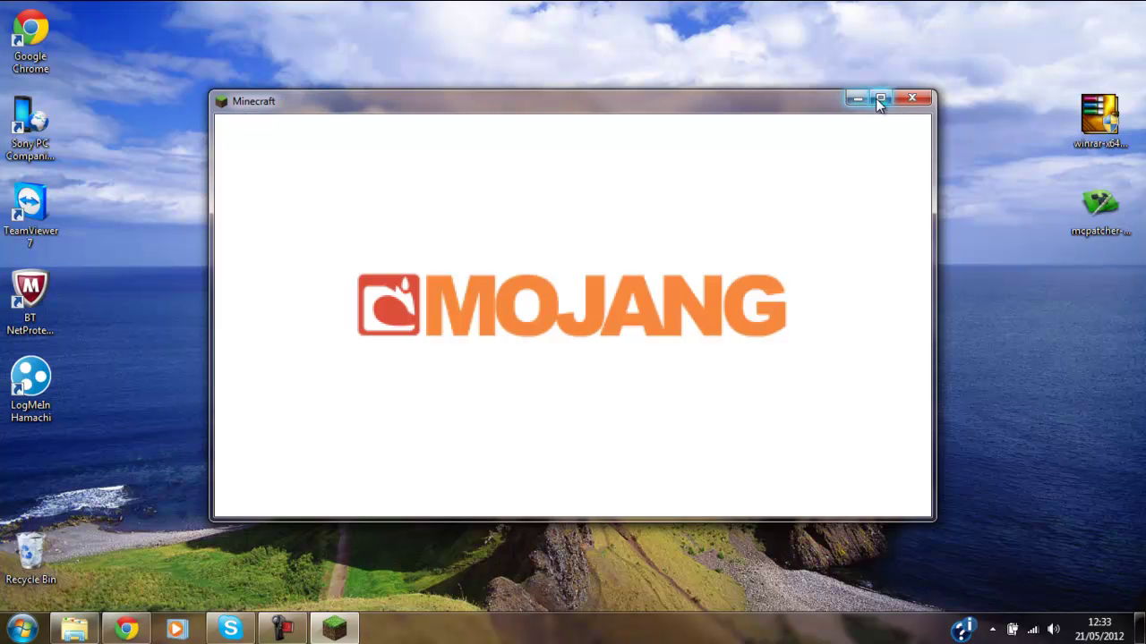
Step: Maximize the game and select DokuCraft - The Saga Continues 1.0.zip under Texture Packs
{"action": "left_click", "coordinate": [879, 100]}
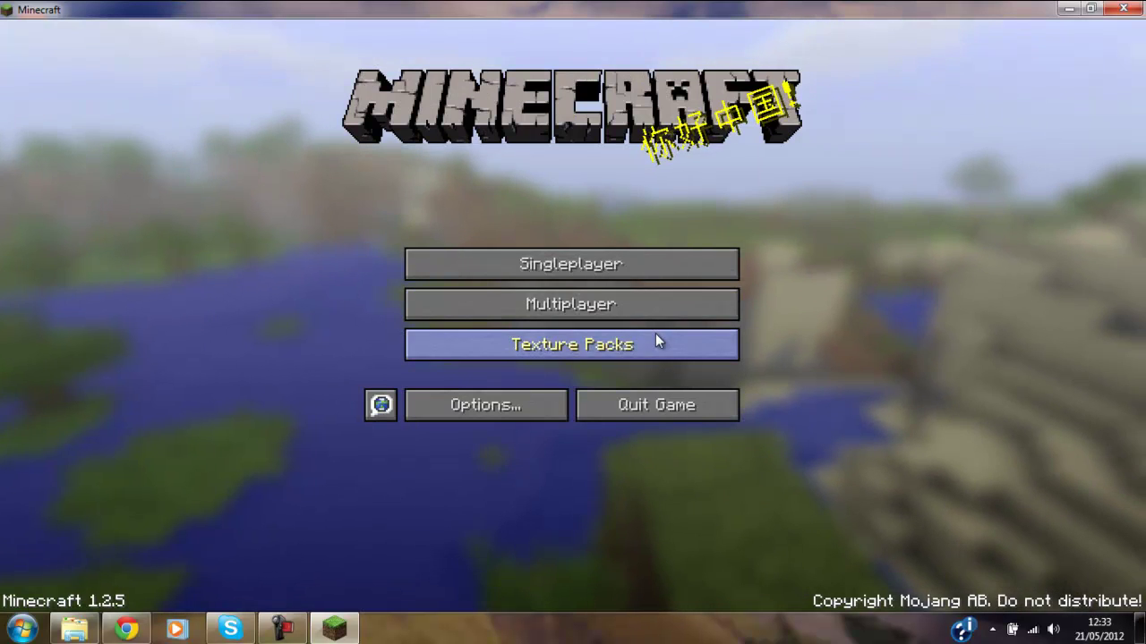
{"action": "left_click", "coordinate": [656, 344]}
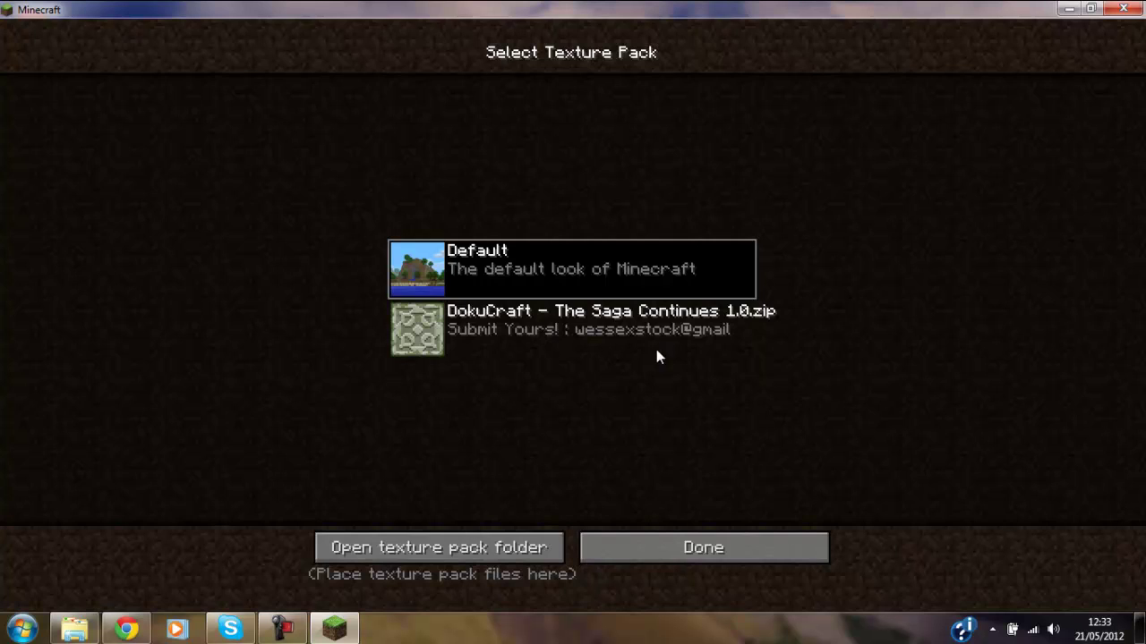
{"action": "left_click", "coordinate": [497, 332]}
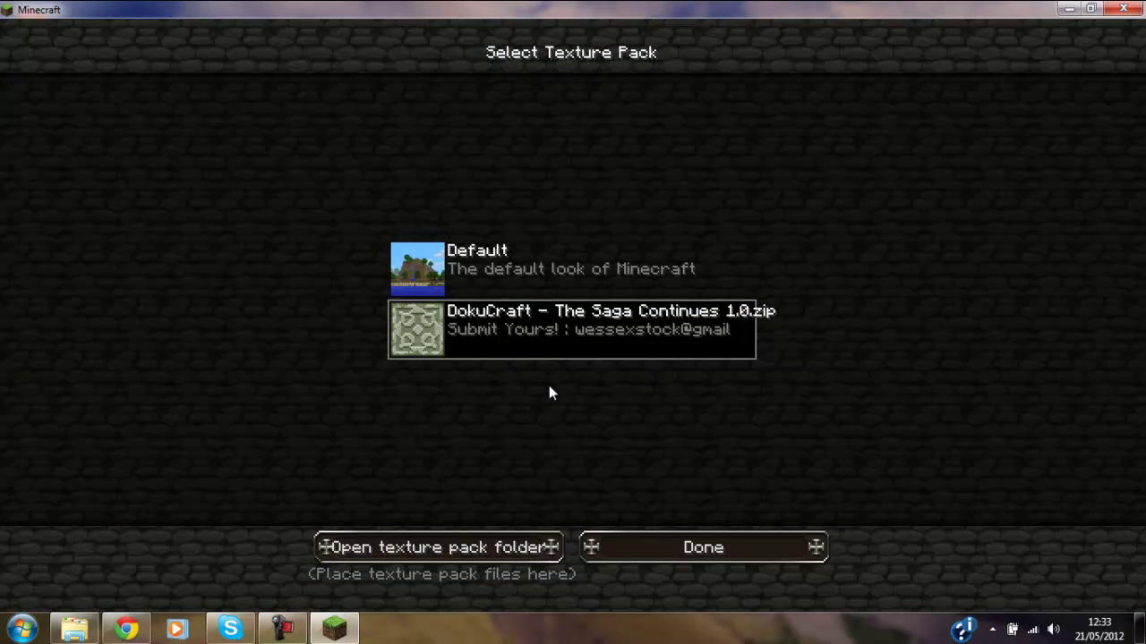
Step: Create a new singleplayer world with Game Mode set to Creative
{"action": "left_click", "coordinate": [645, 547]}
{"action": "left_click", "coordinate": [591, 264]}
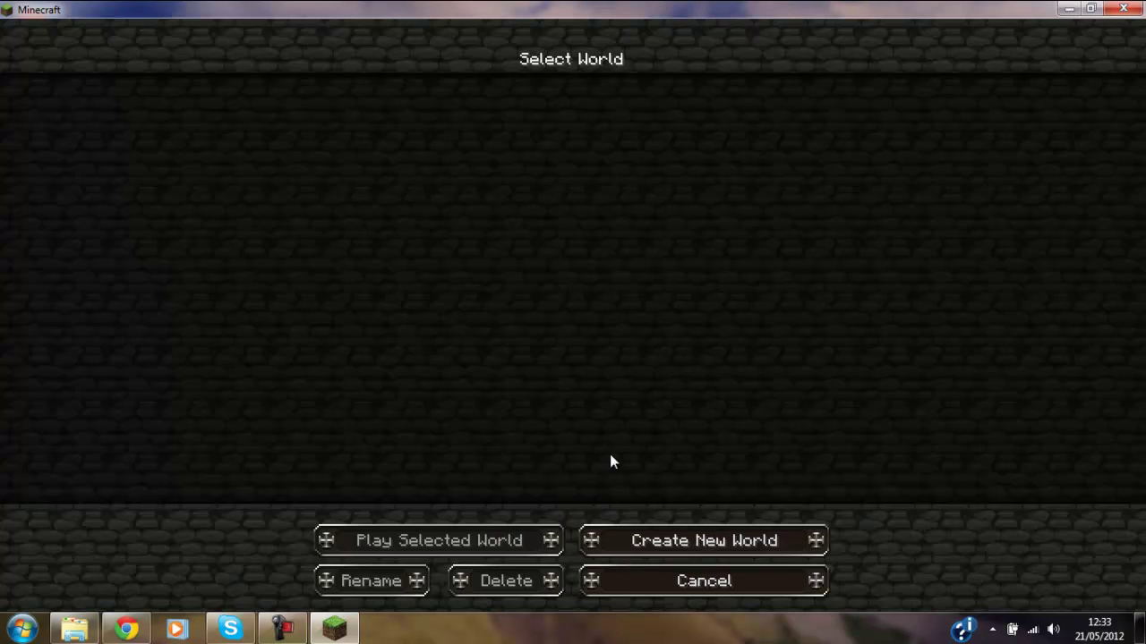
{"action": "left_click", "coordinate": [665, 540]}
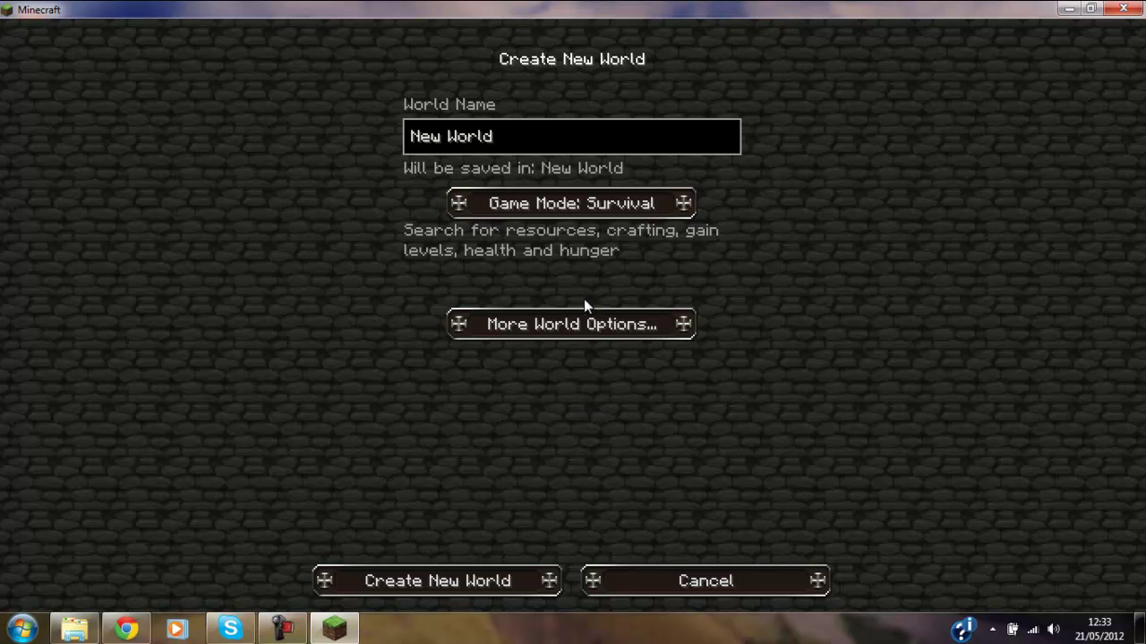
{"action": "left_click", "coordinate": [574, 210]}
{"action": "left_click", "coordinate": [573, 206]}
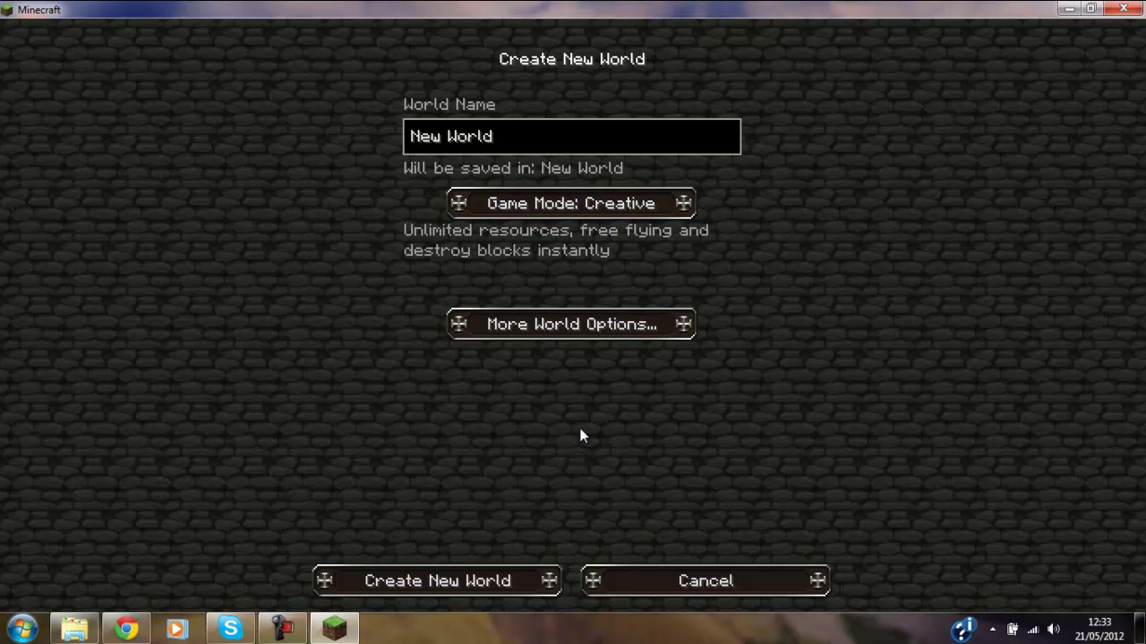
{"action": "left_click", "coordinate": [541, 583]}
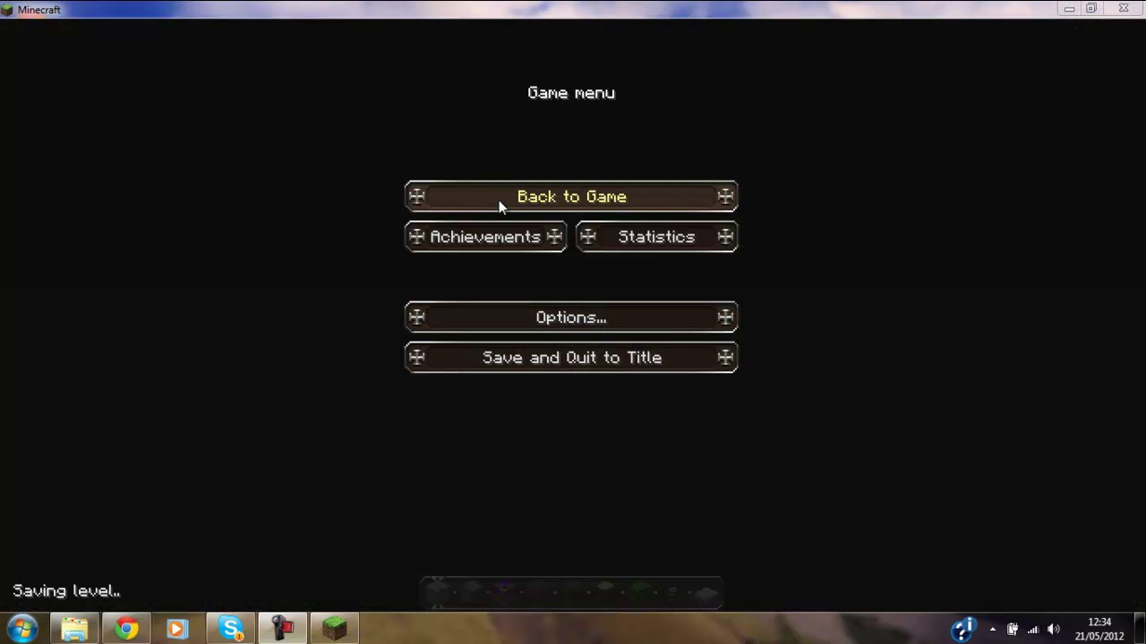
Step: Check the inventory, walk and fly over the text-covered blocks, then pause with Esc
{"action": "left_click", "coordinate": [498, 205]}
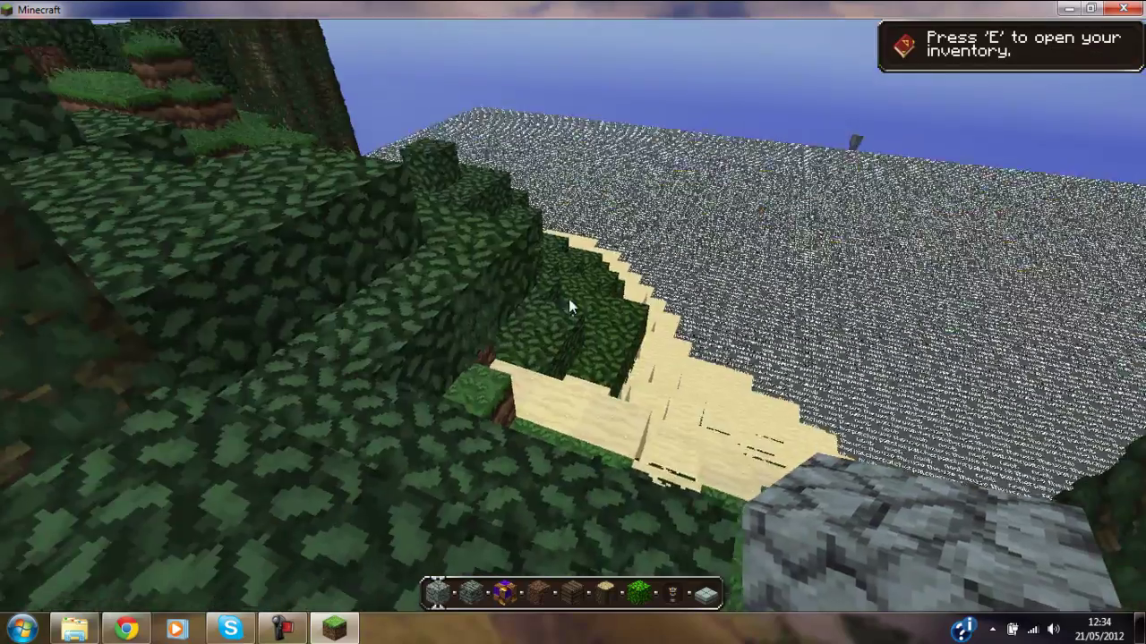
{"action": "key", "text": "e"}
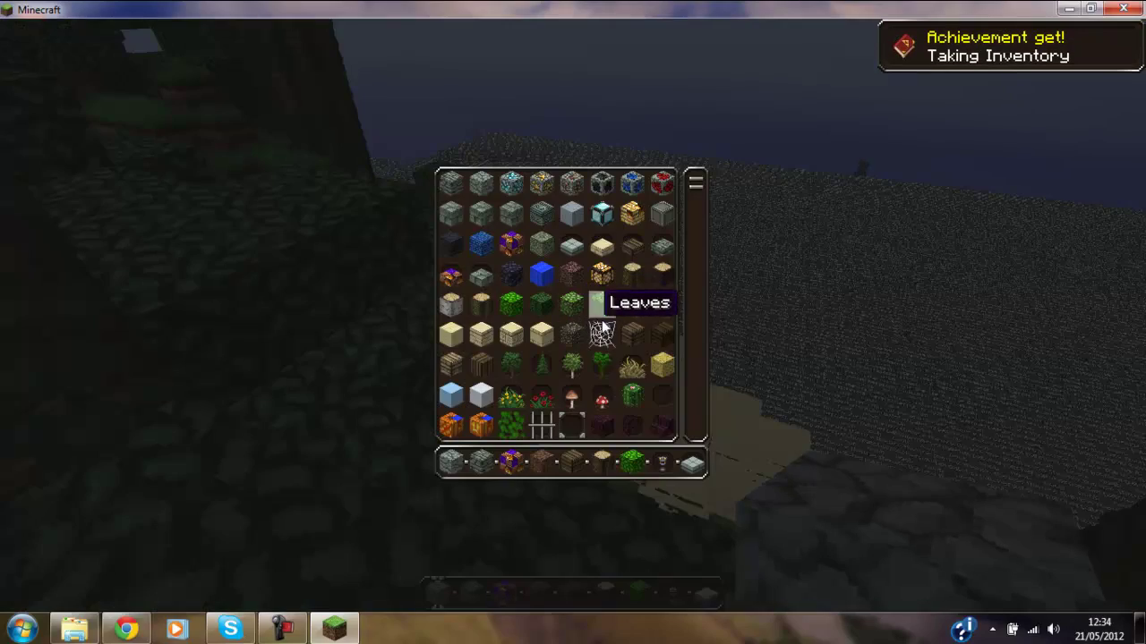
{"action": "key", "text": "e"}
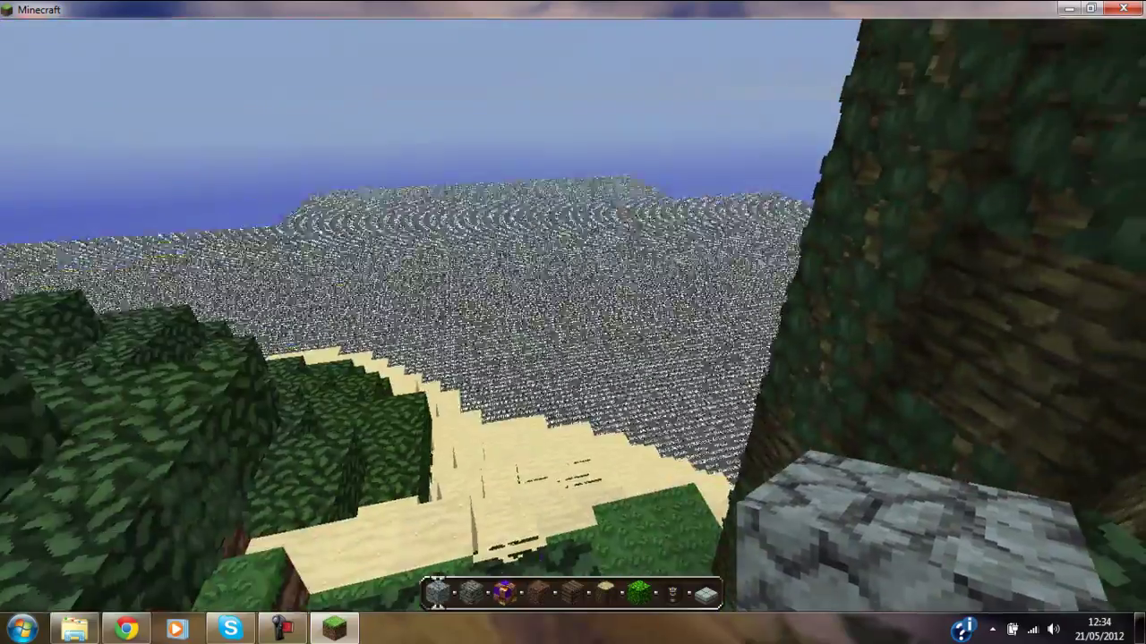
{"action": "key", "text": "w"}
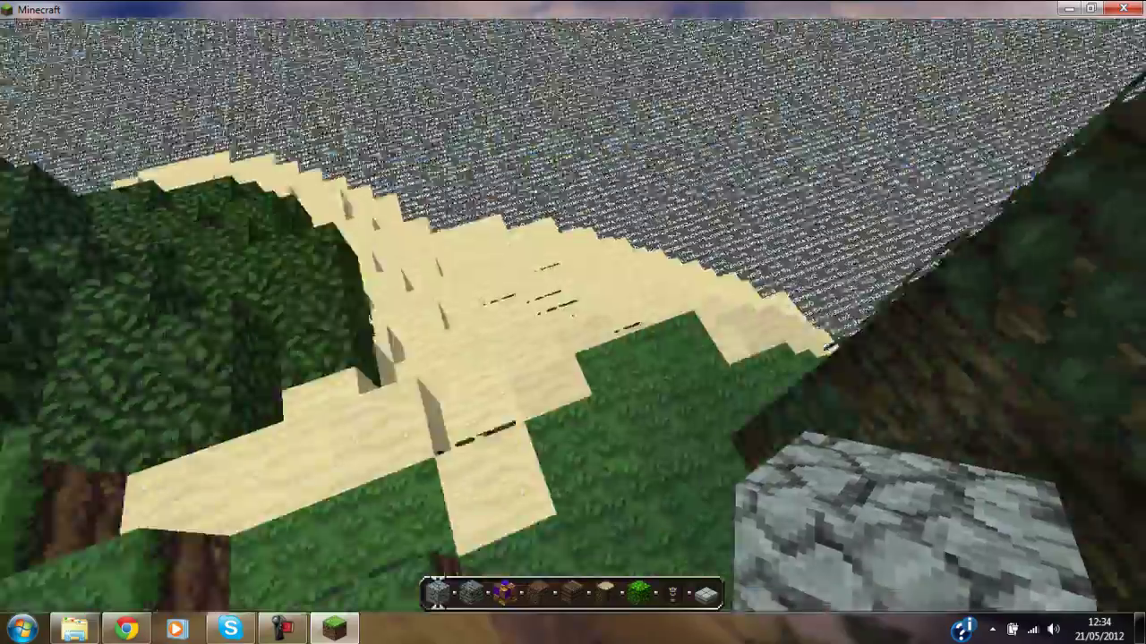
{"action": "key", "text": "w"}
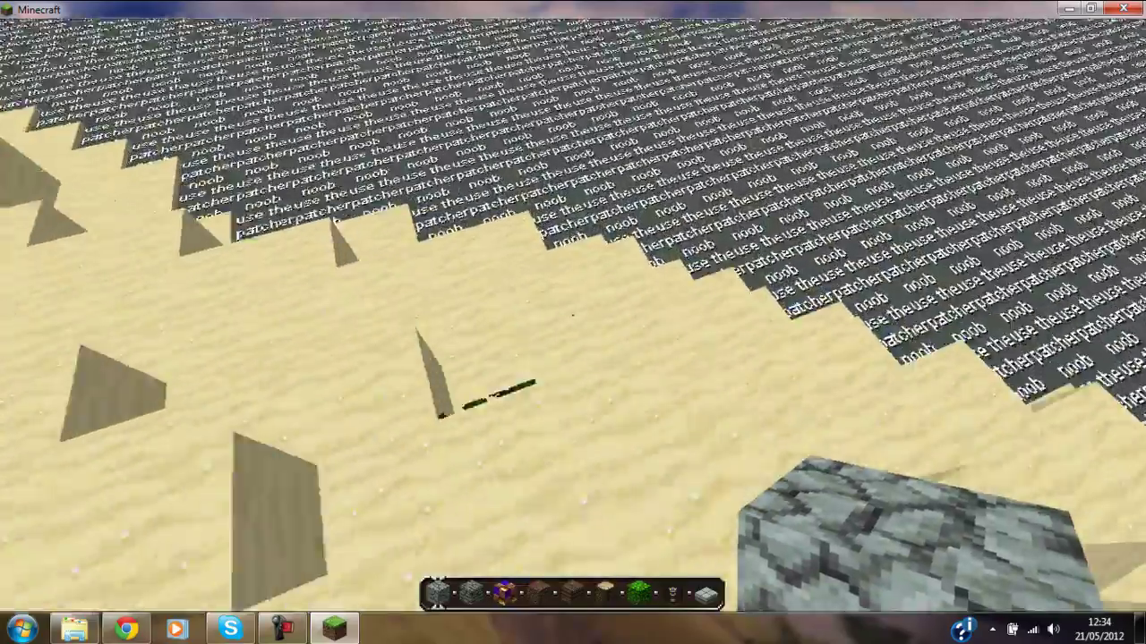
{"action": "key", "text": "w"}
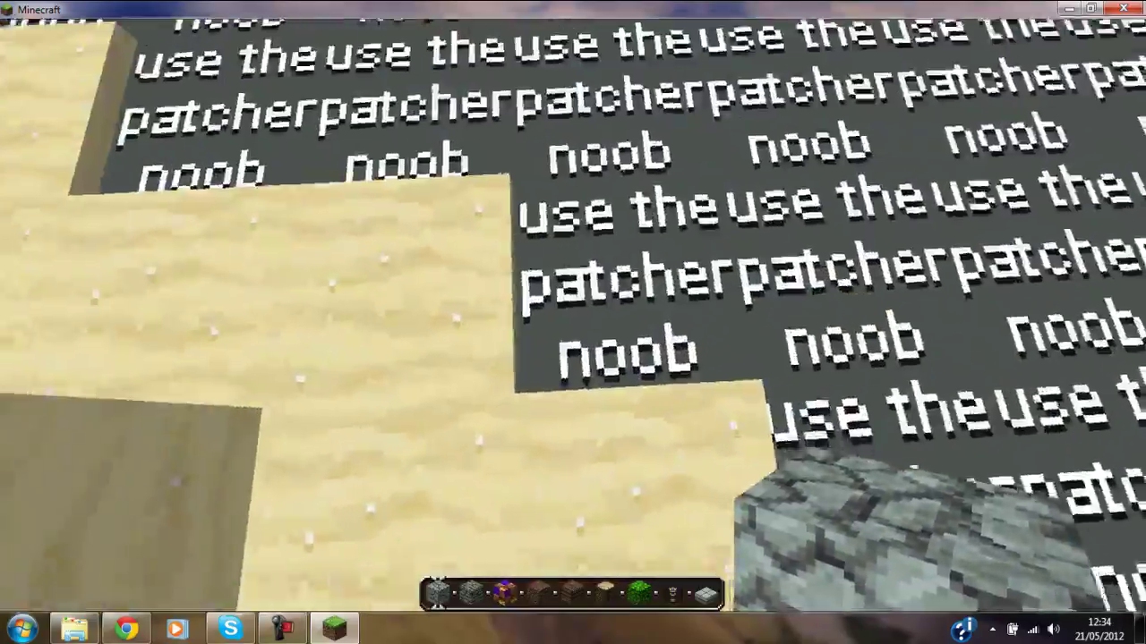
{"action": "key", "text": "w"}
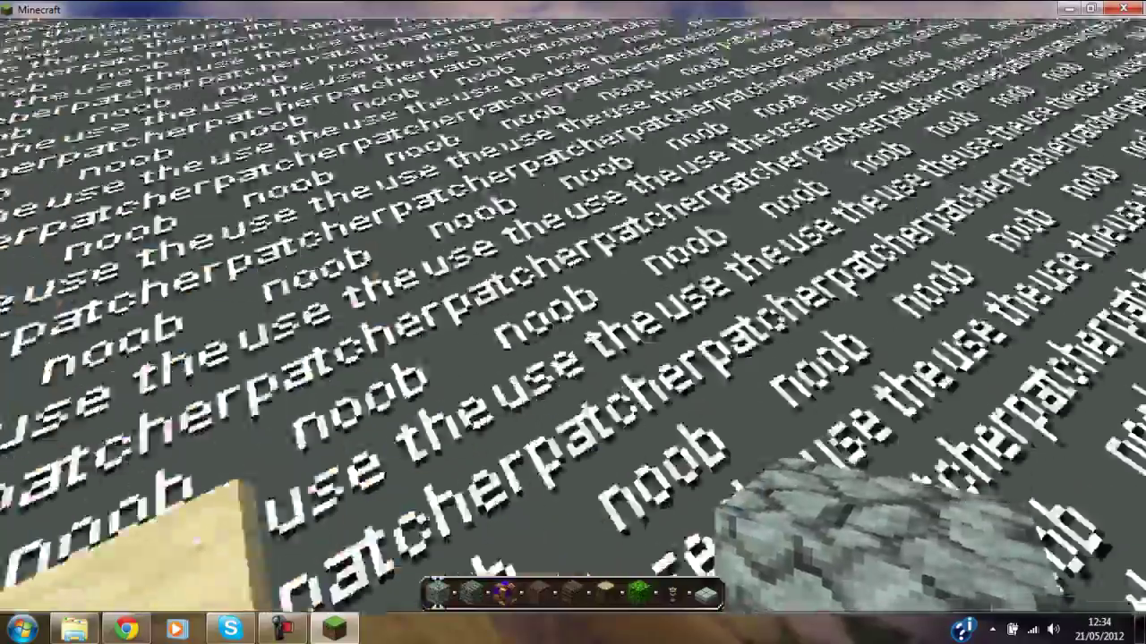
{"action": "key", "text": "space"}
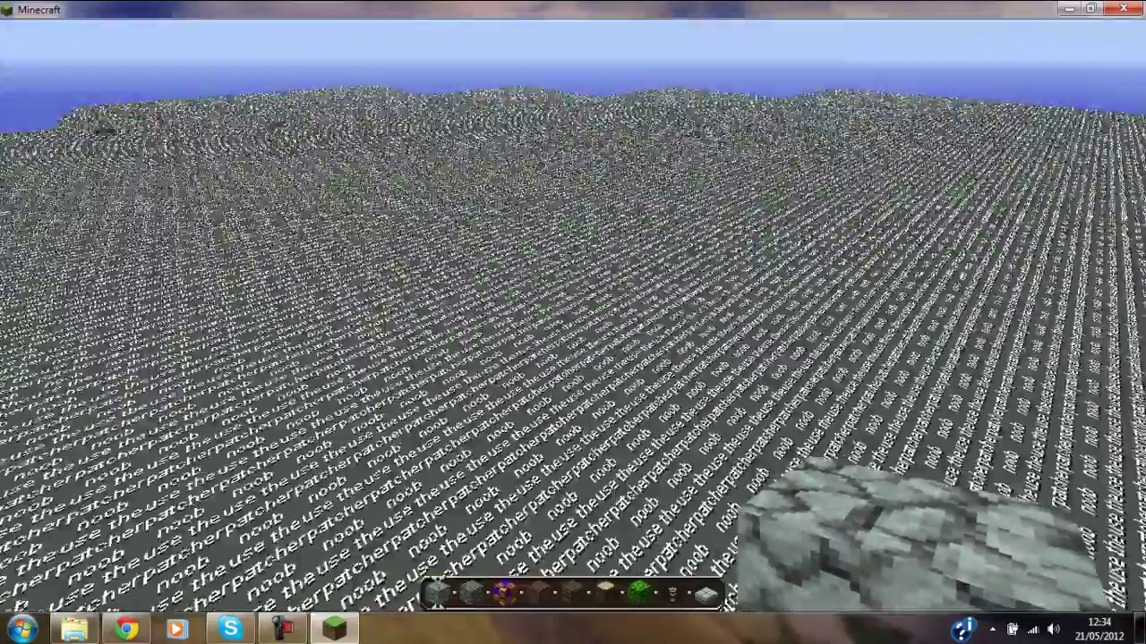
{"action": "key", "text": "w"}
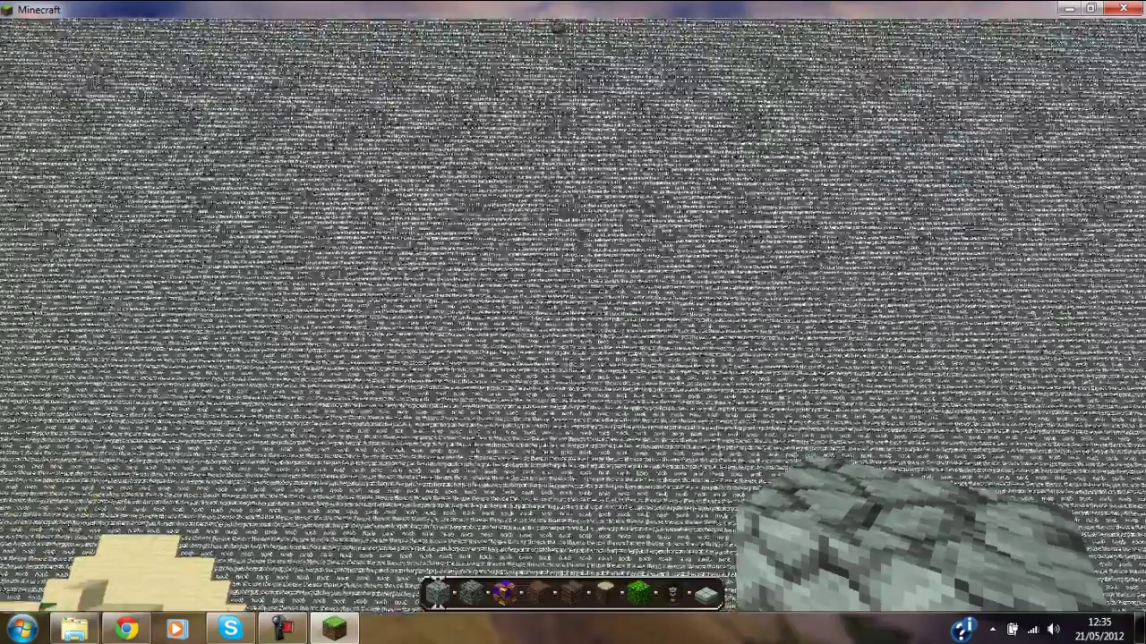
{"action": "key", "text": "Escape"}
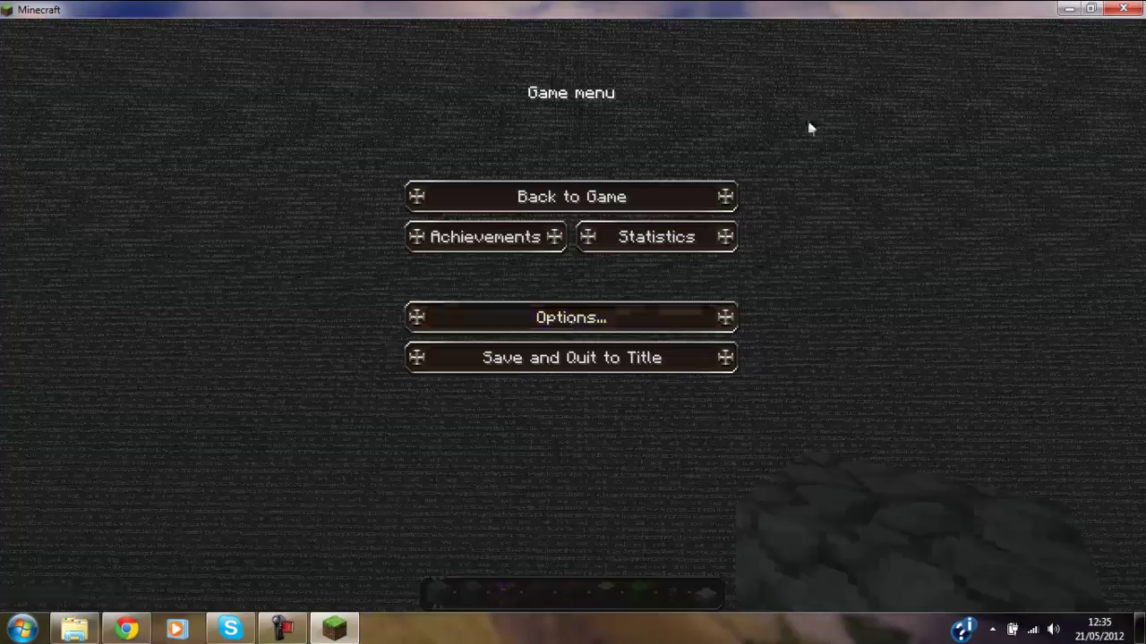
Step: Save and quit Minecraft, then run MCPatcher from the desktop past the security warning
{"action": "left_click", "coordinate": [634, 360]}
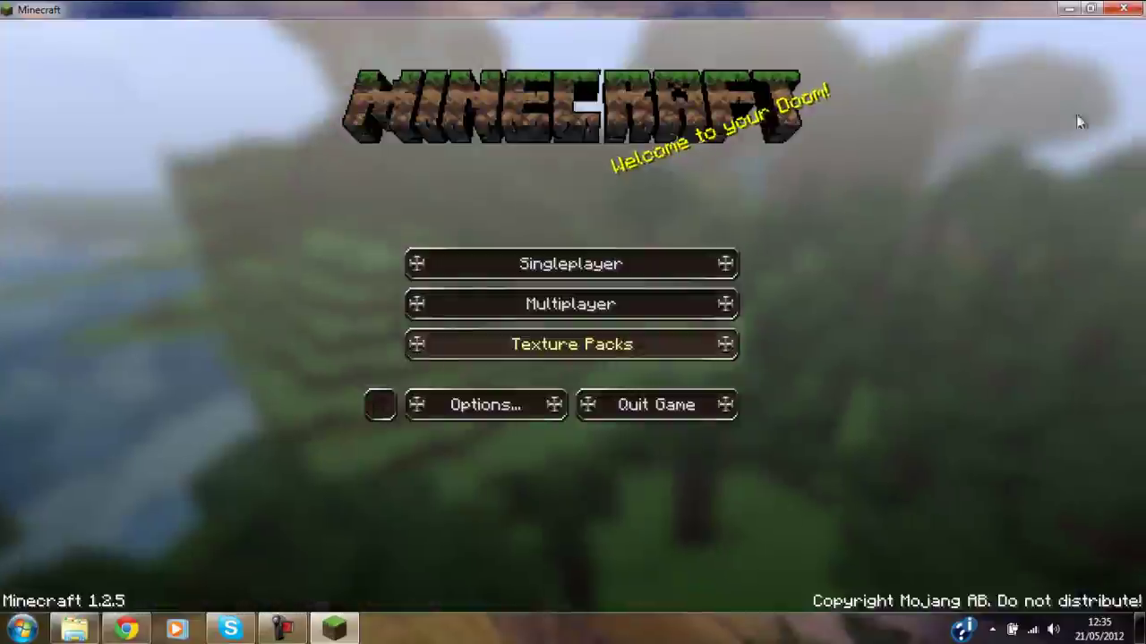
{"action": "key", "text": "alt+F4"}
{"action": "left_click", "coordinate": [1103, 204]}
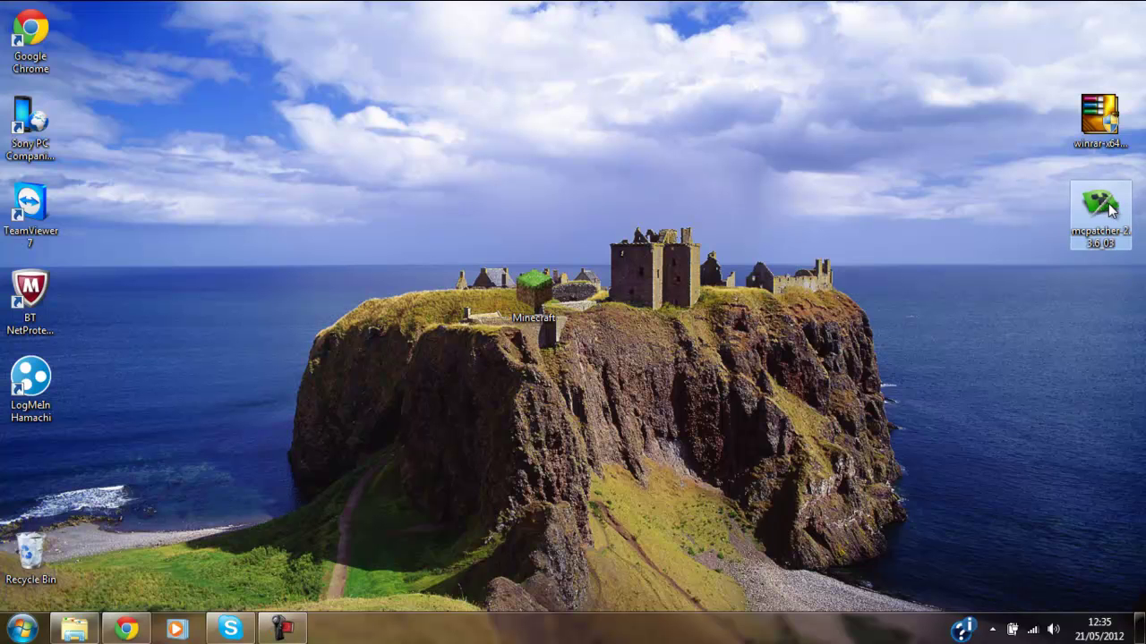
{"action": "right_click", "coordinate": [1094, 213]}
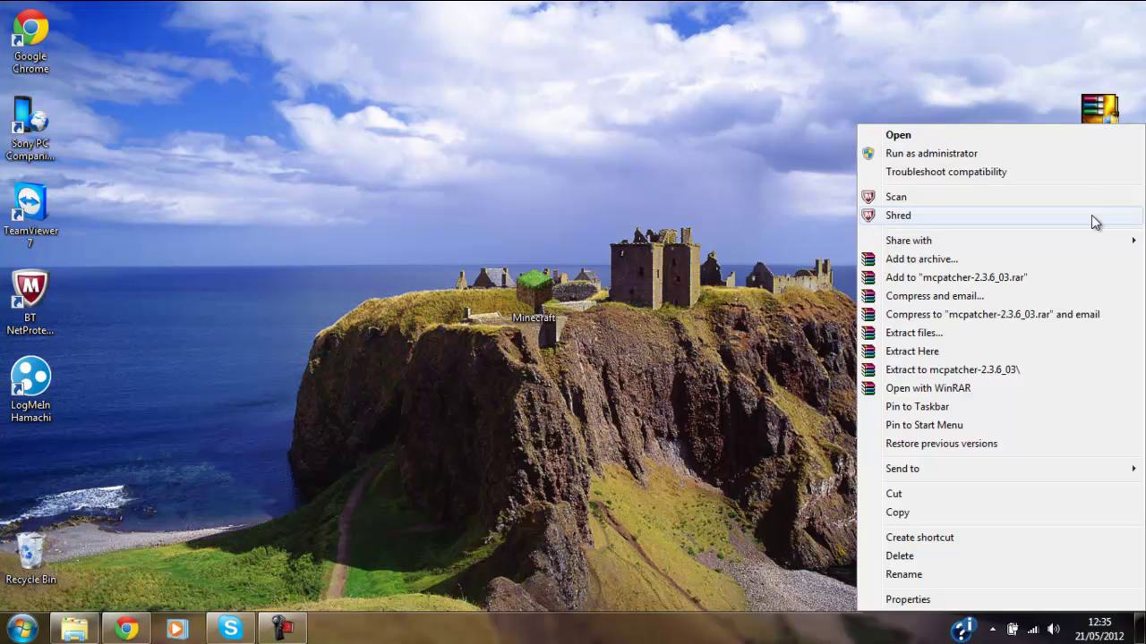
{"action": "left_click", "coordinate": [1027, 141]}
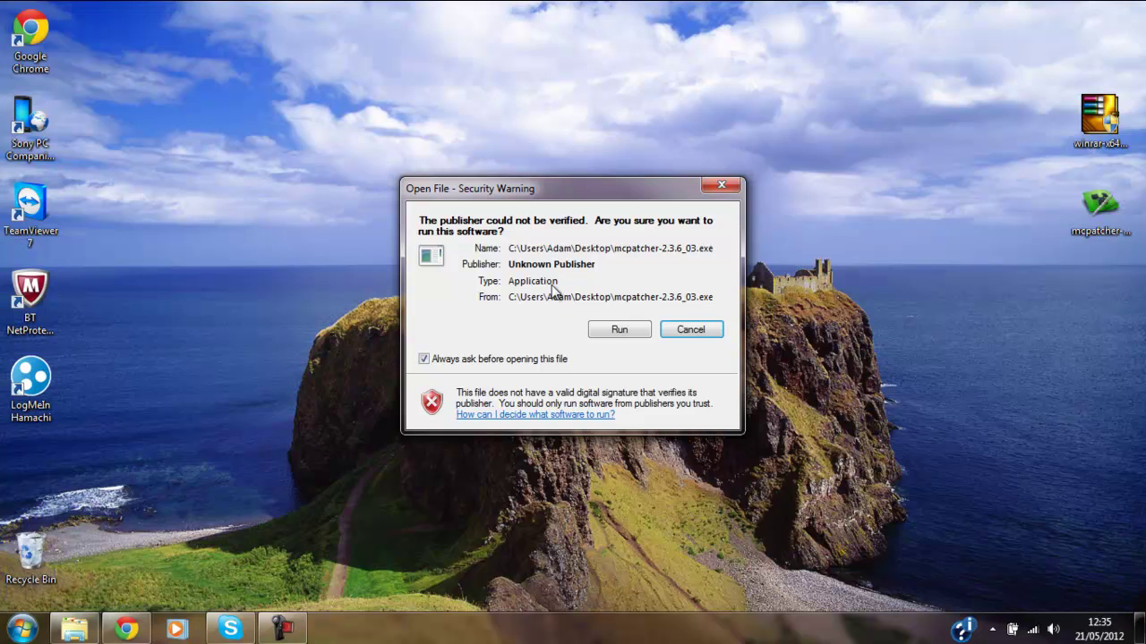
{"action": "left_click", "coordinate": [633, 333]}
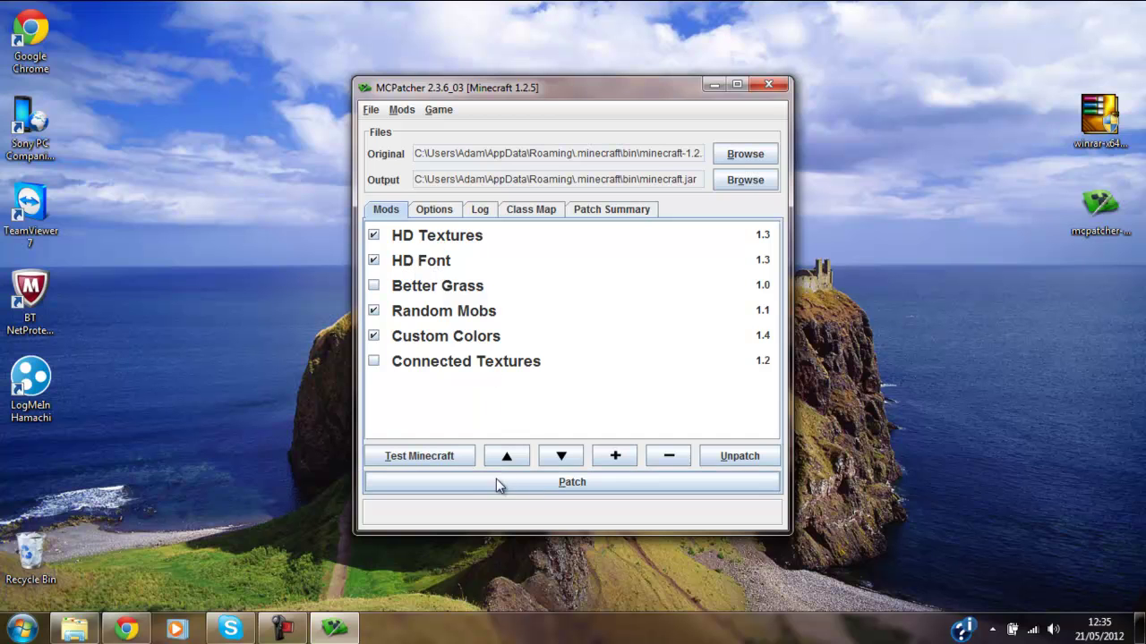
Step: Patch minecraft.jar with HD Textures, HD Font, Random Mobs and Custom Colors, then close MCPatcher
{"action": "left_click", "coordinate": [510, 486]}
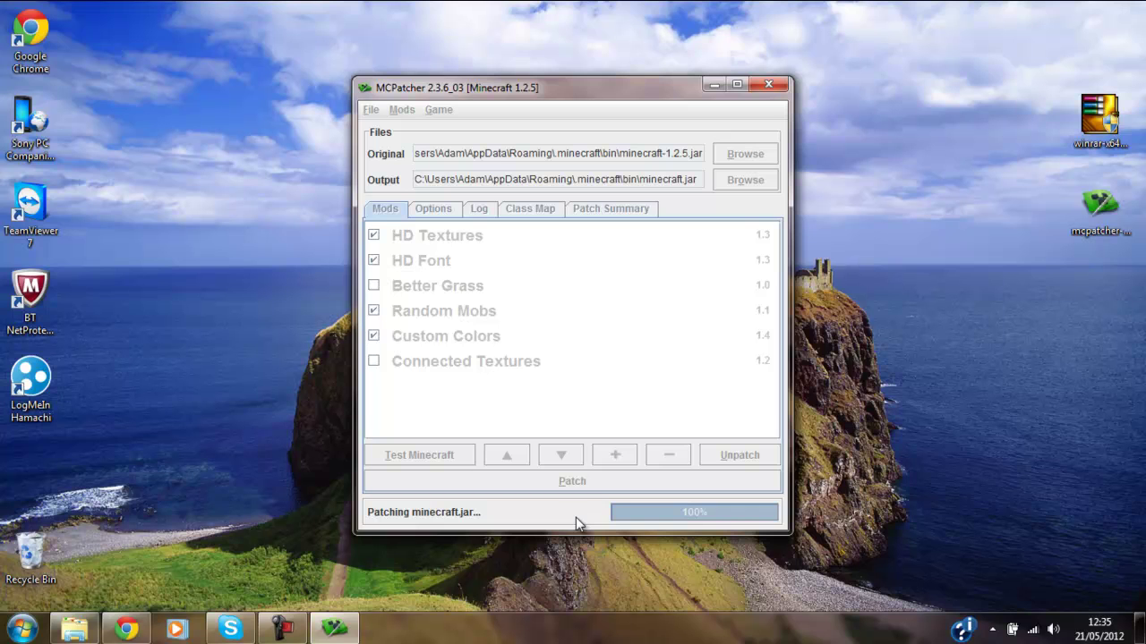
{"action": "left_click", "coordinate": [768, 86]}
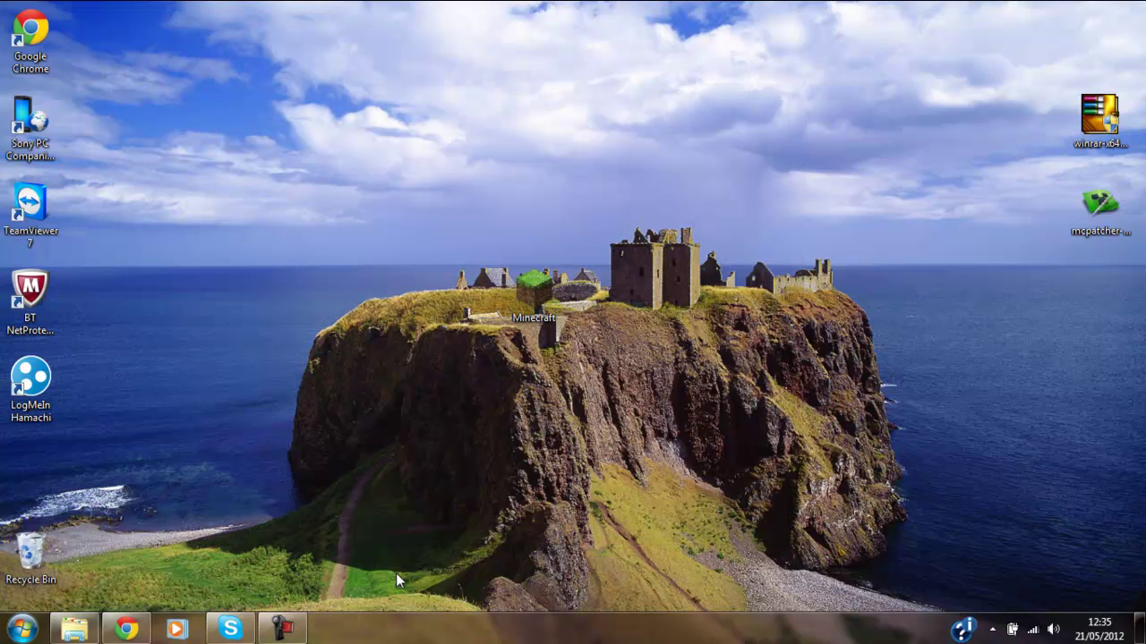
Step: Launch Minecraft past the security warning, log in, and maximize the game window
{"action": "double_click", "coordinate": [548, 293]}
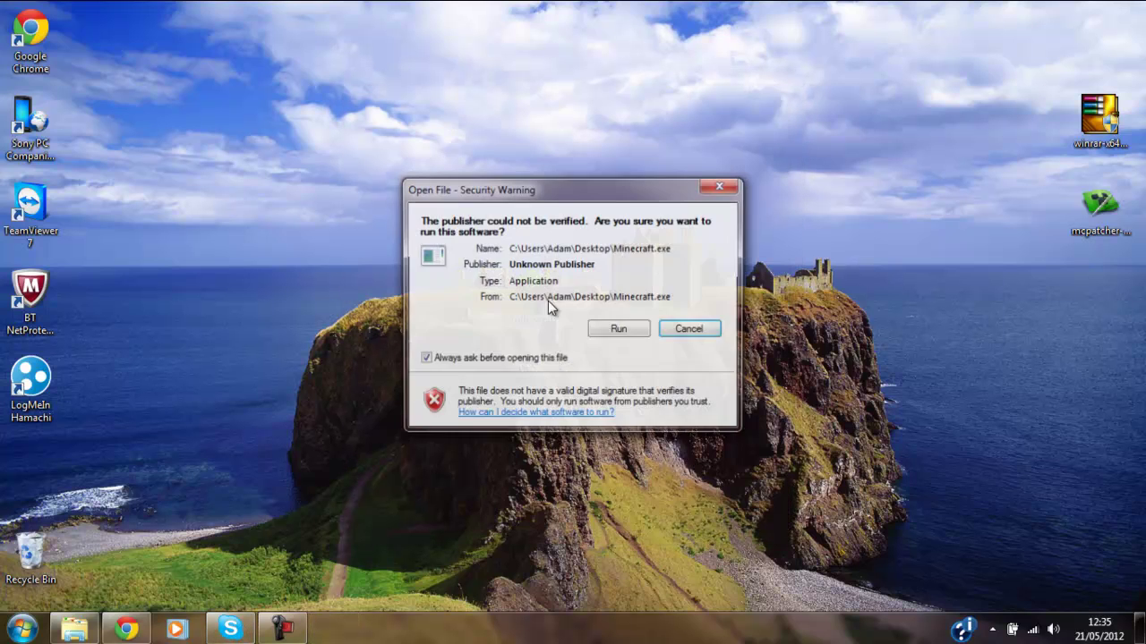
{"action": "left_click", "coordinate": [616, 328]}
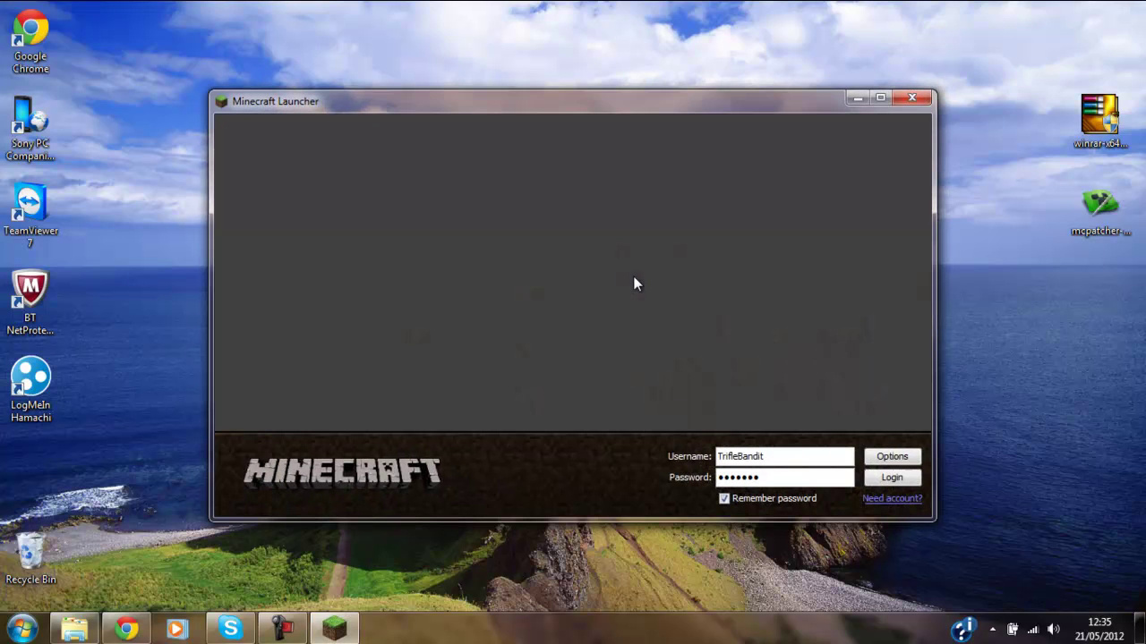
{"action": "left_click", "coordinate": [877, 481]}
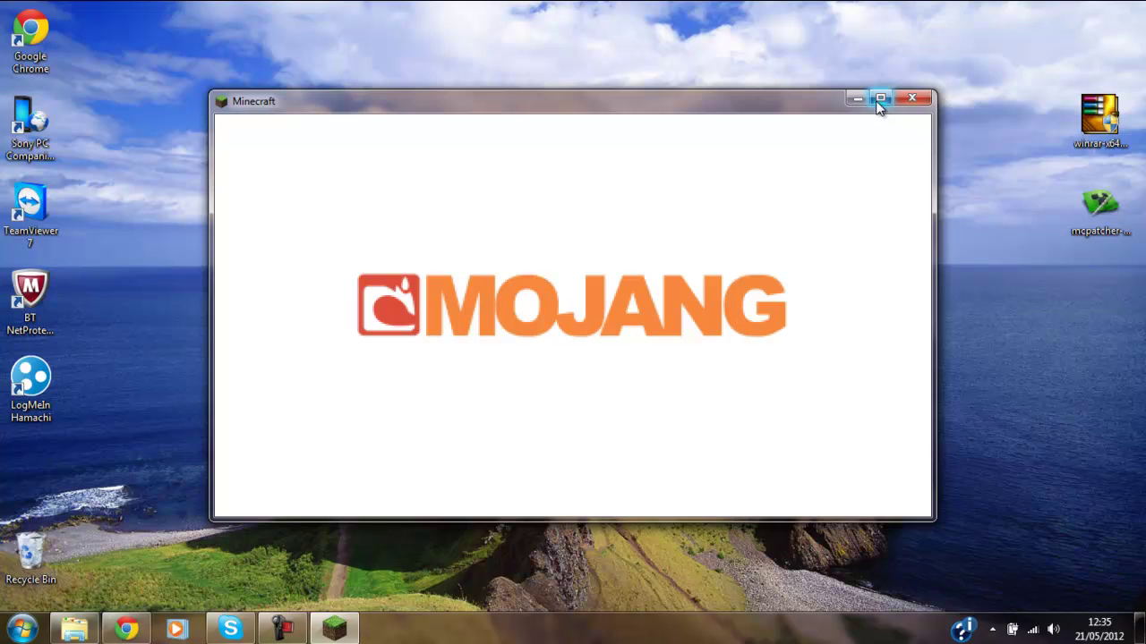
{"action": "left_click", "coordinate": [879, 97]}
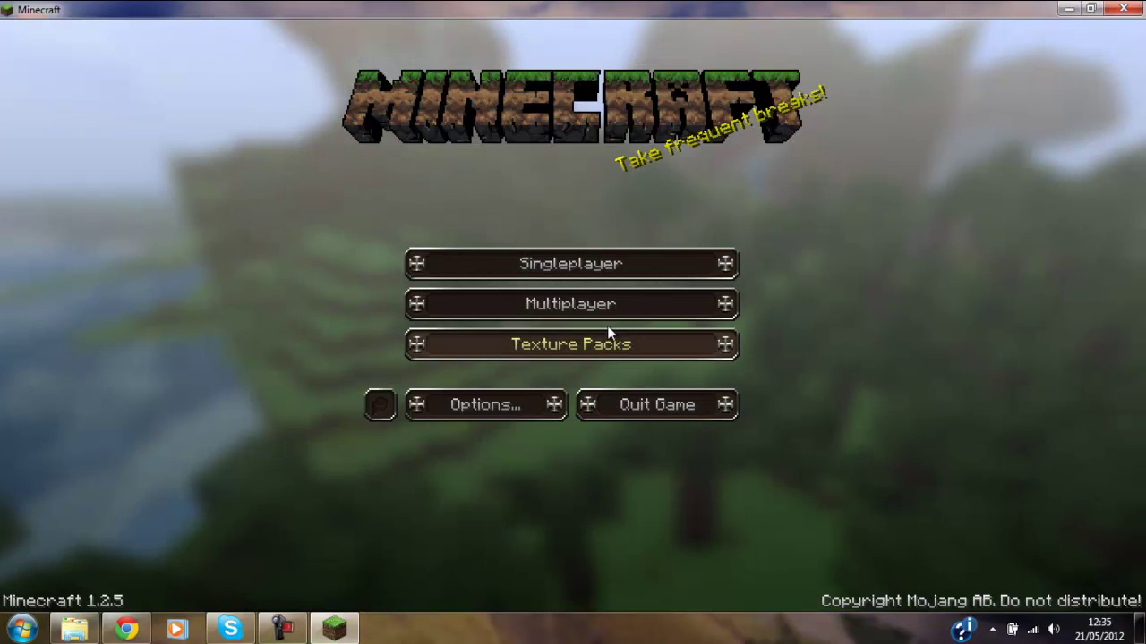
Step: Keep the DokuCraft texture pack selected and load the New World singleplayer save
{"action": "left_click", "coordinate": [608, 344]}
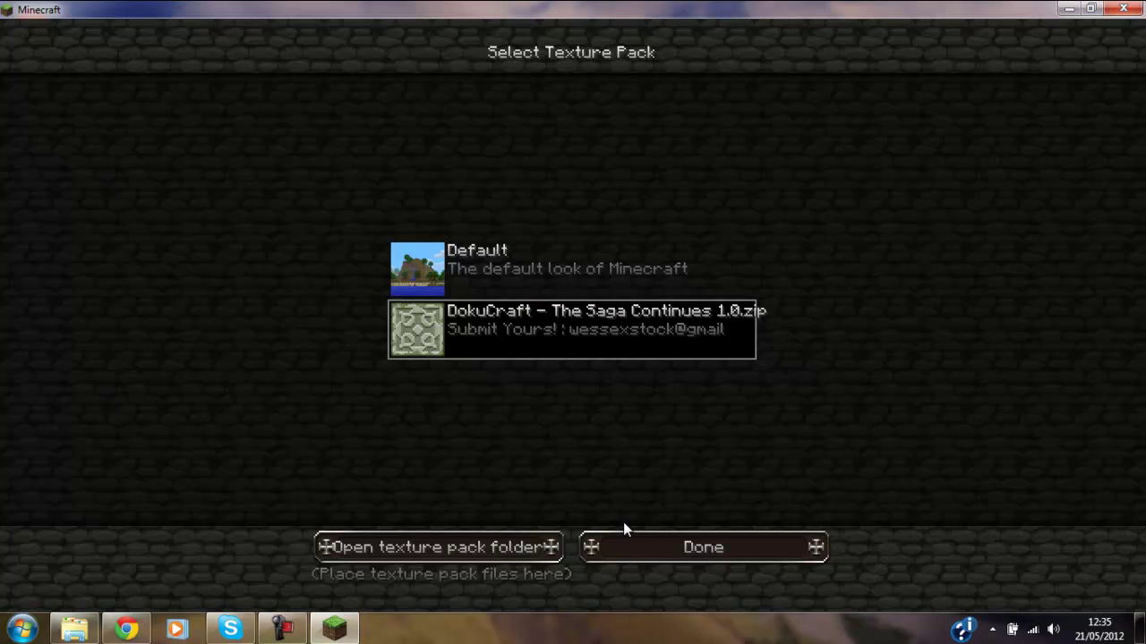
{"action": "left_click", "coordinate": [627, 544]}
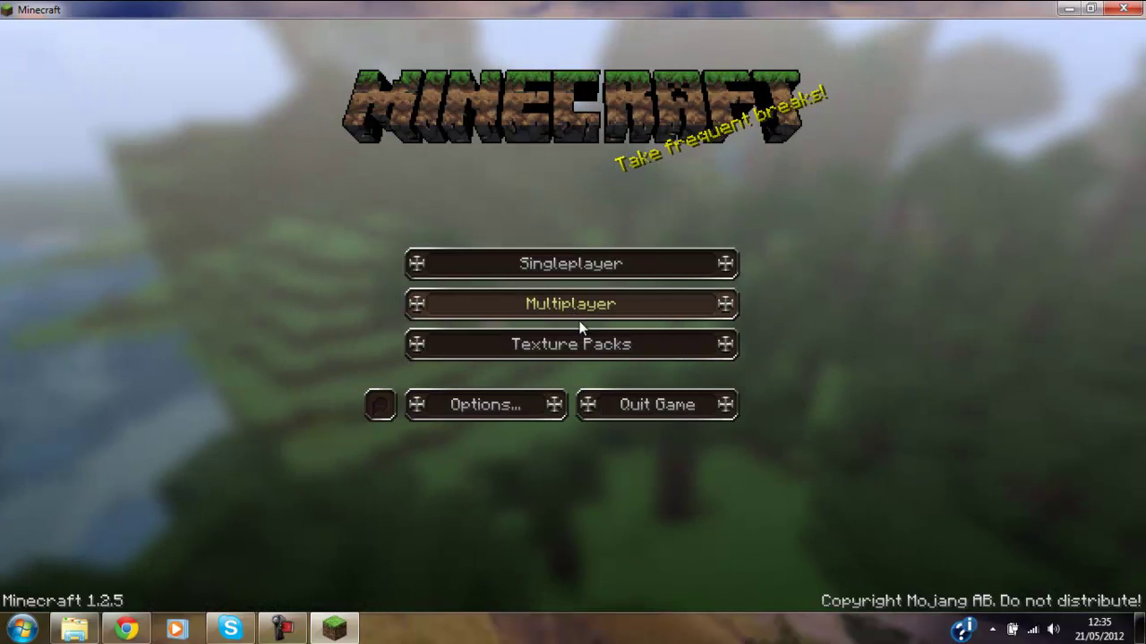
{"action": "left_click", "coordinate": [571, 265]}
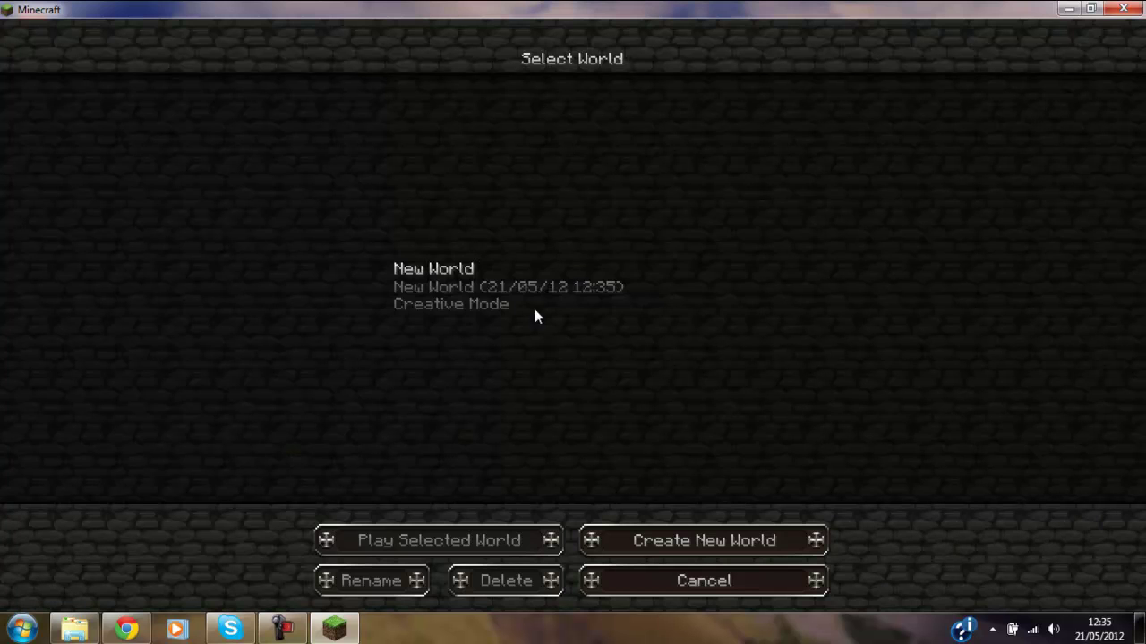
{"action": "left_click", "coordinate": [503, 305]}
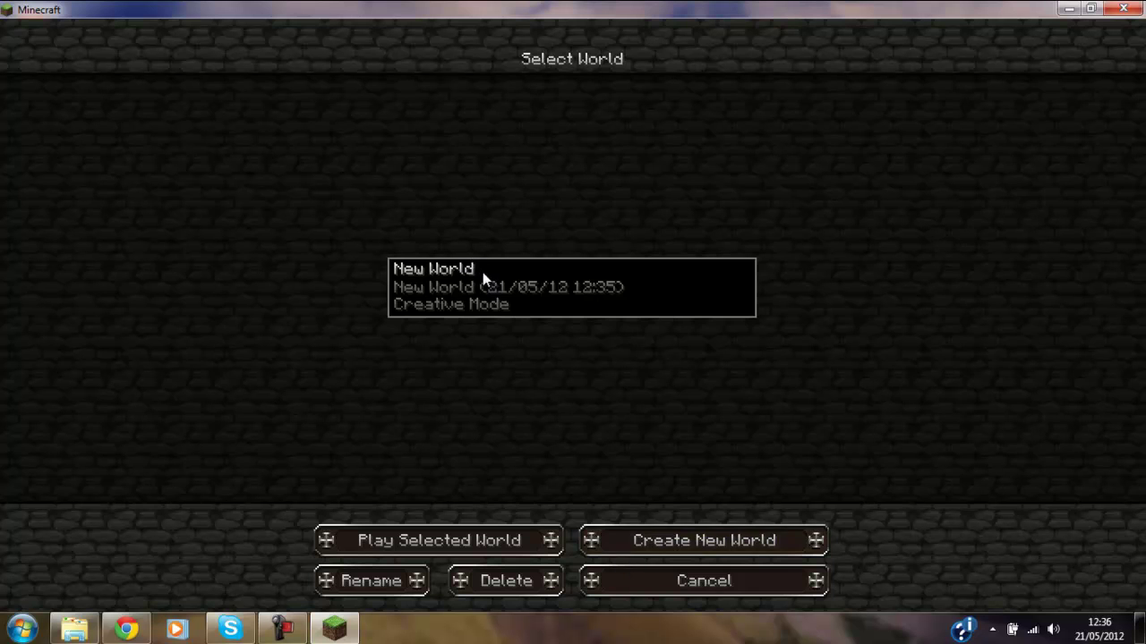
{"action": "double_click", "coordinate": [482, 272]}
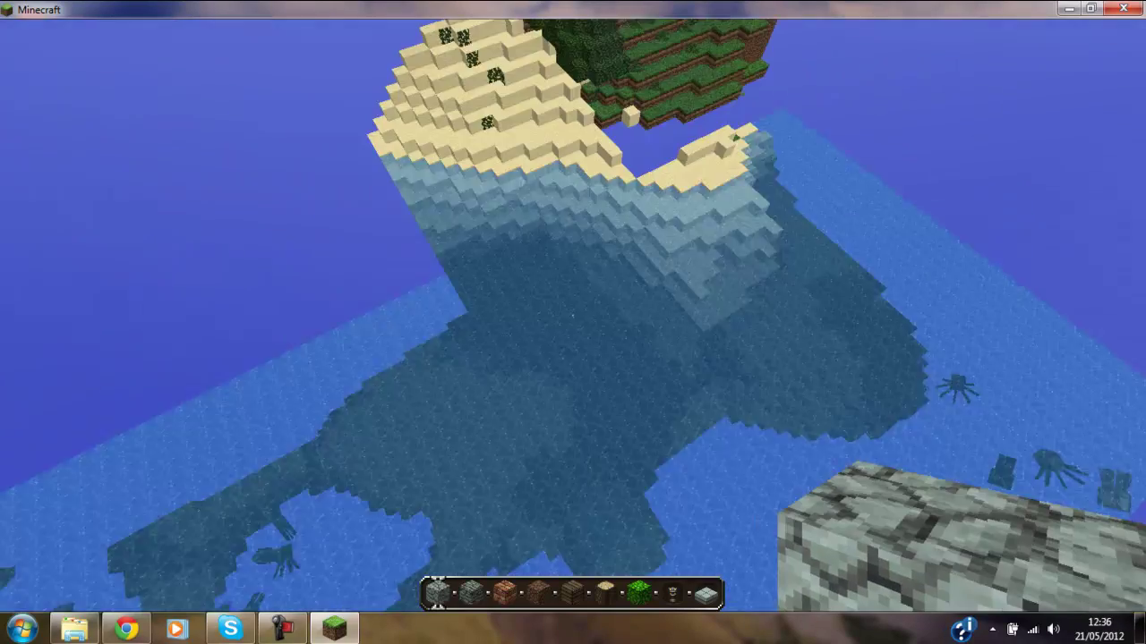
Step: Check the creative inventory, then fly over the water, beach, jungle island and snowy floating islands
{"action": "key", "text": "e"}
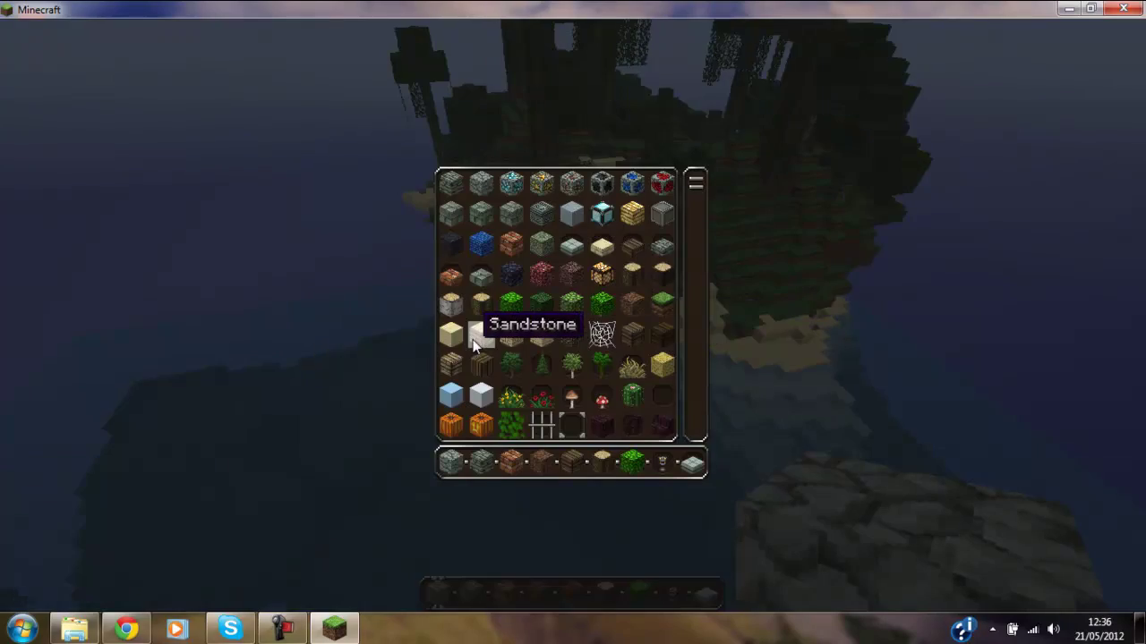
{"action": "key", "text": "e"}
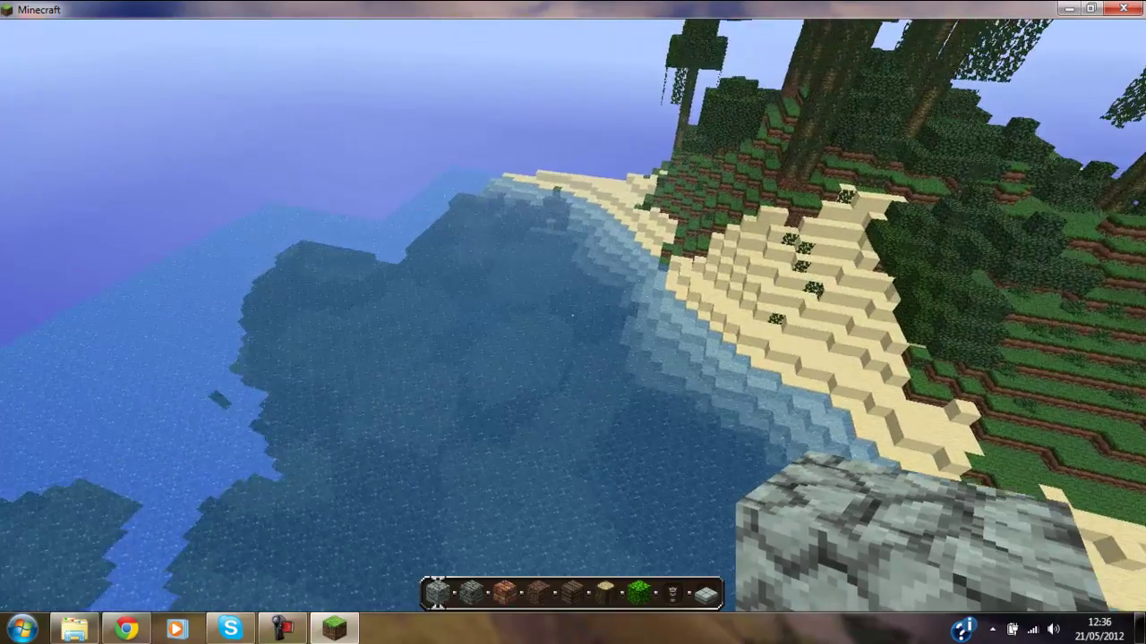
{"action": "key", "text": "w"}
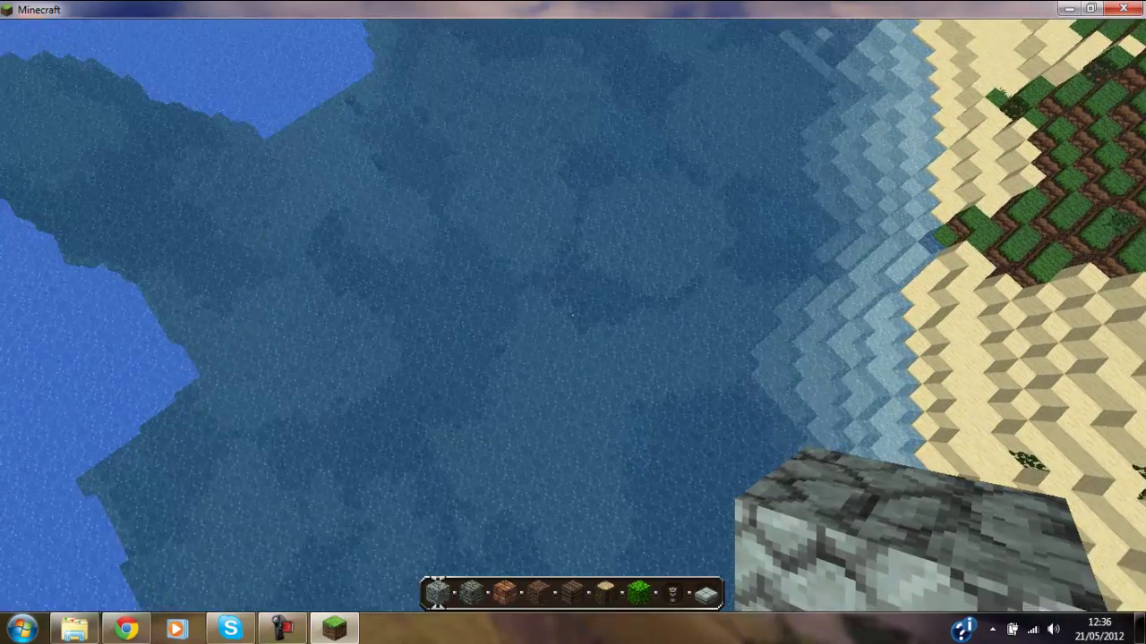
{"action": "key", "text": "shift"}
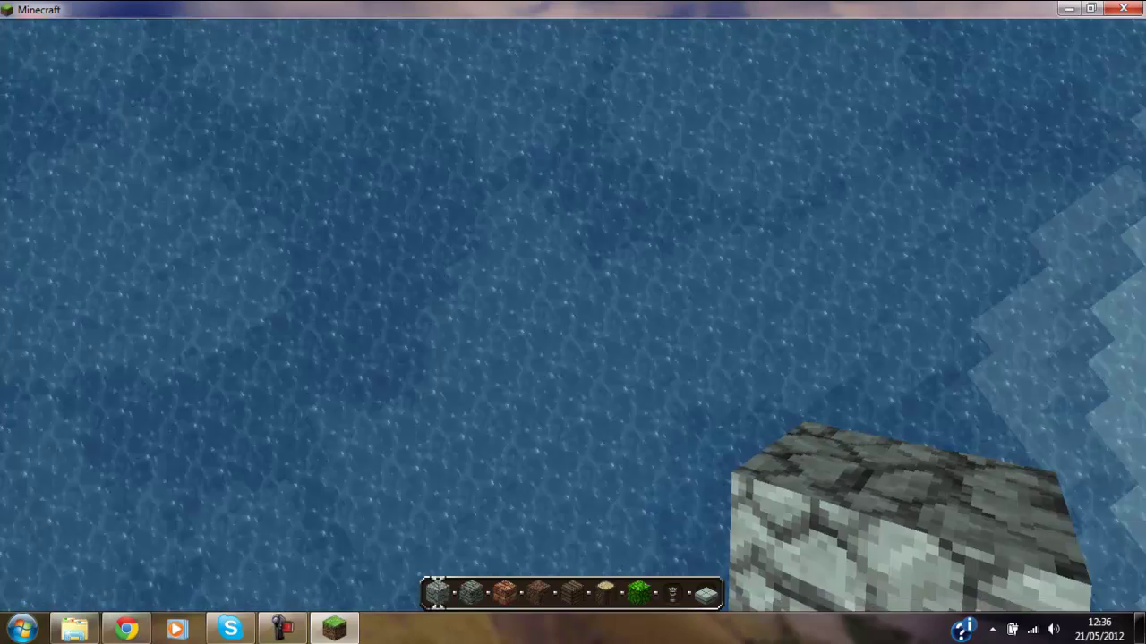
{"action": "key", "text": "space"}
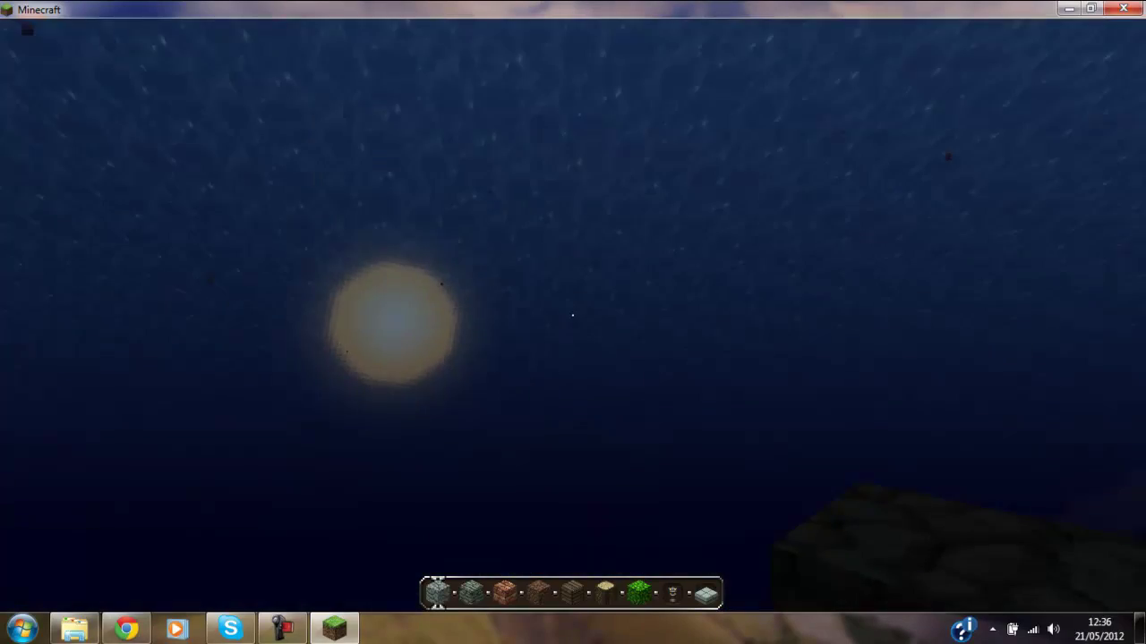
{"action": "key", "text": "space"}
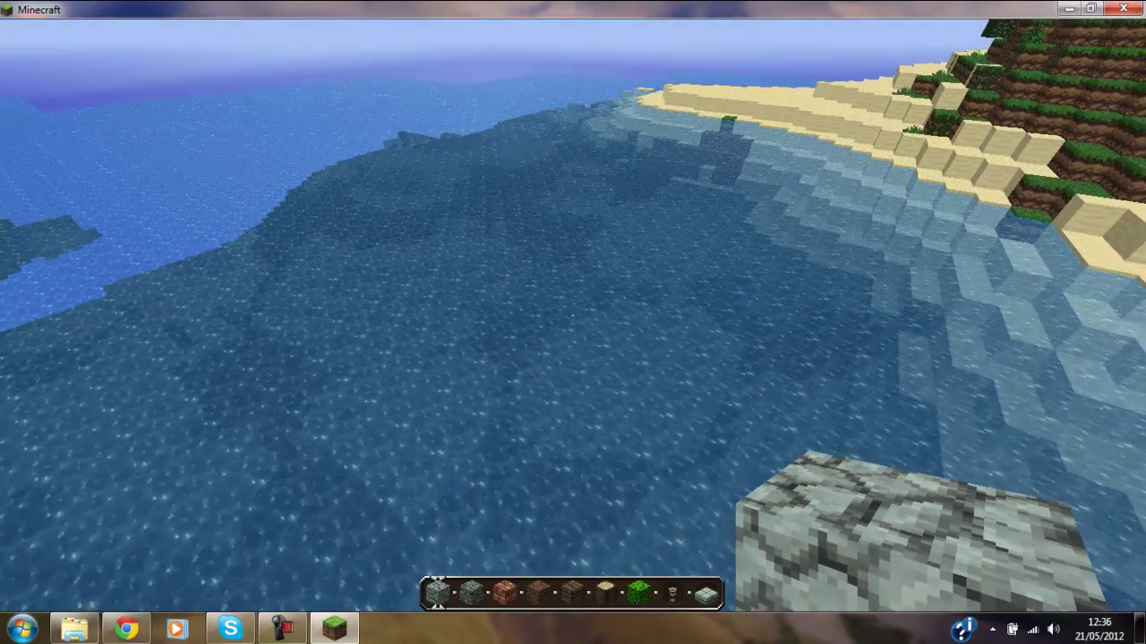
{"action": "key", "text": "w"}
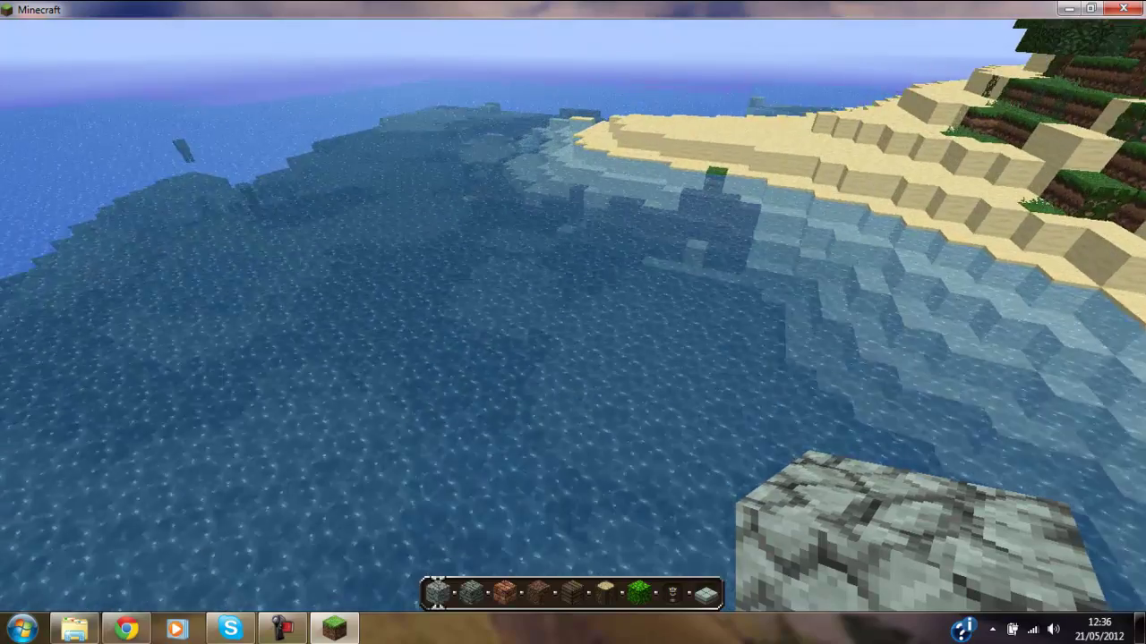
{"action": "key", "text": "w"}
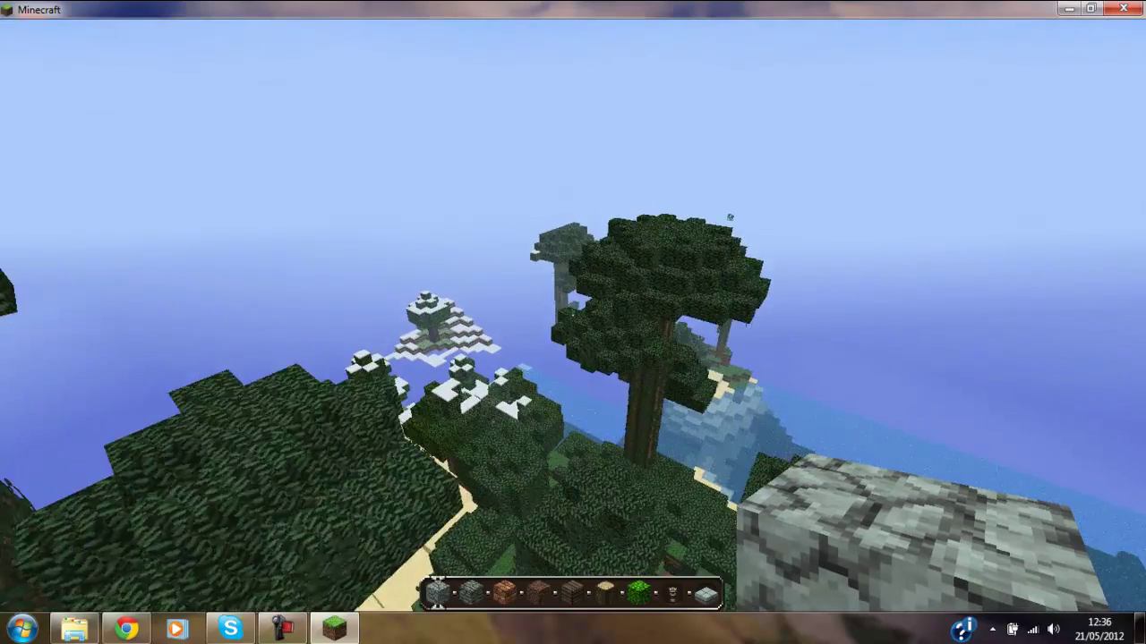
{"action": "key", "text": "w"}
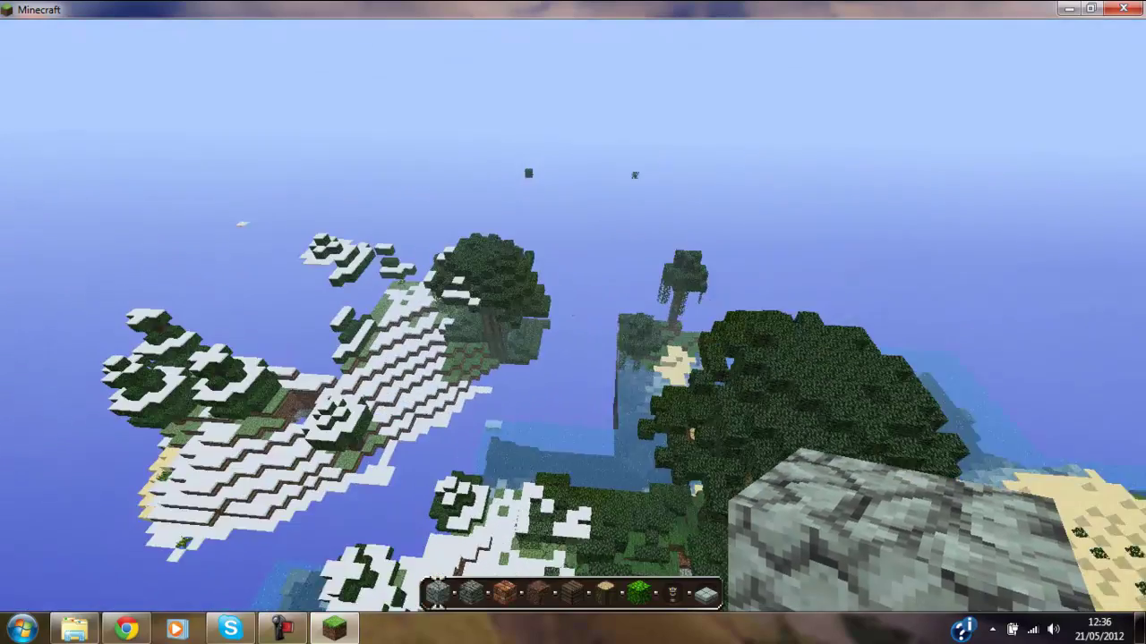
{"action": "key", "text": "w"}
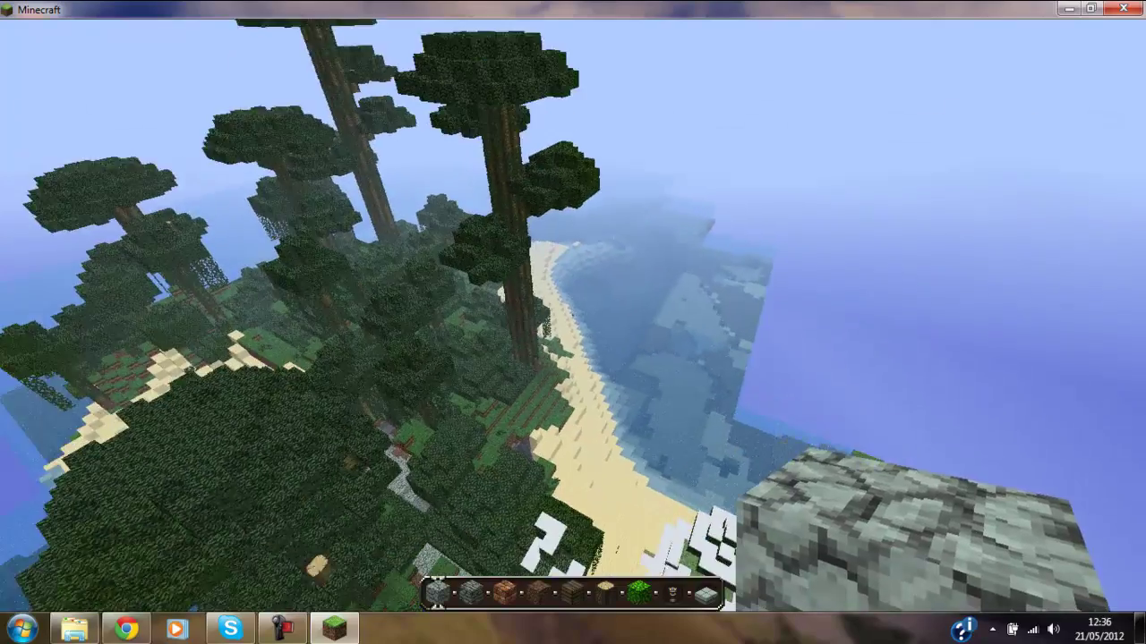
{"action": "key", "text": "w"}
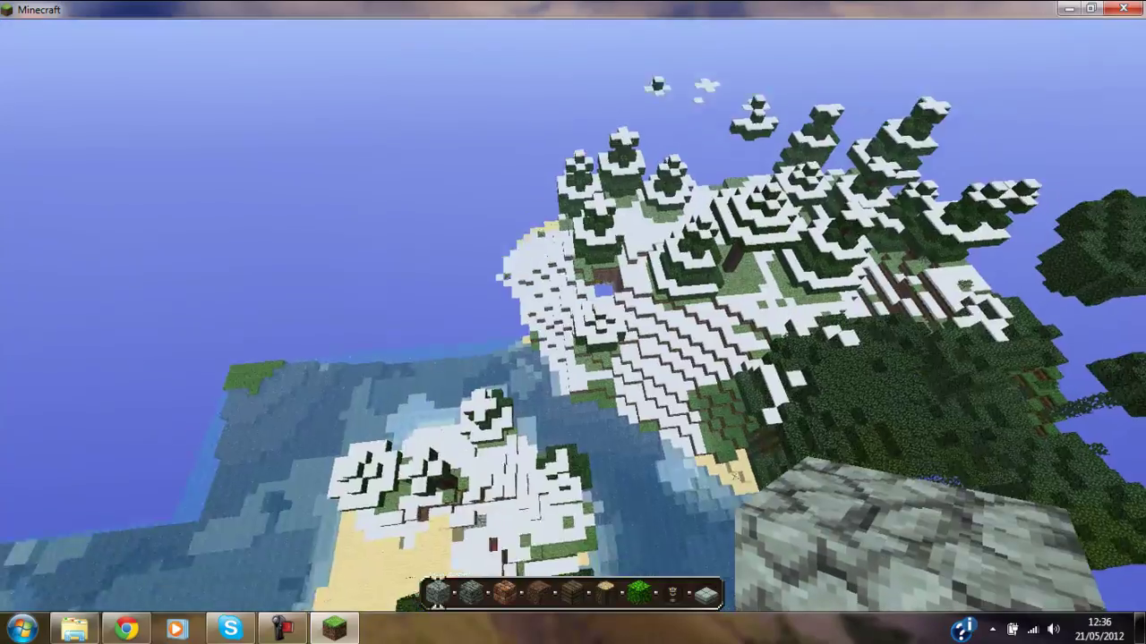
Step: Pause the game with Esc to bring up the Game menu
{"action": "key", "text": "Escape"}
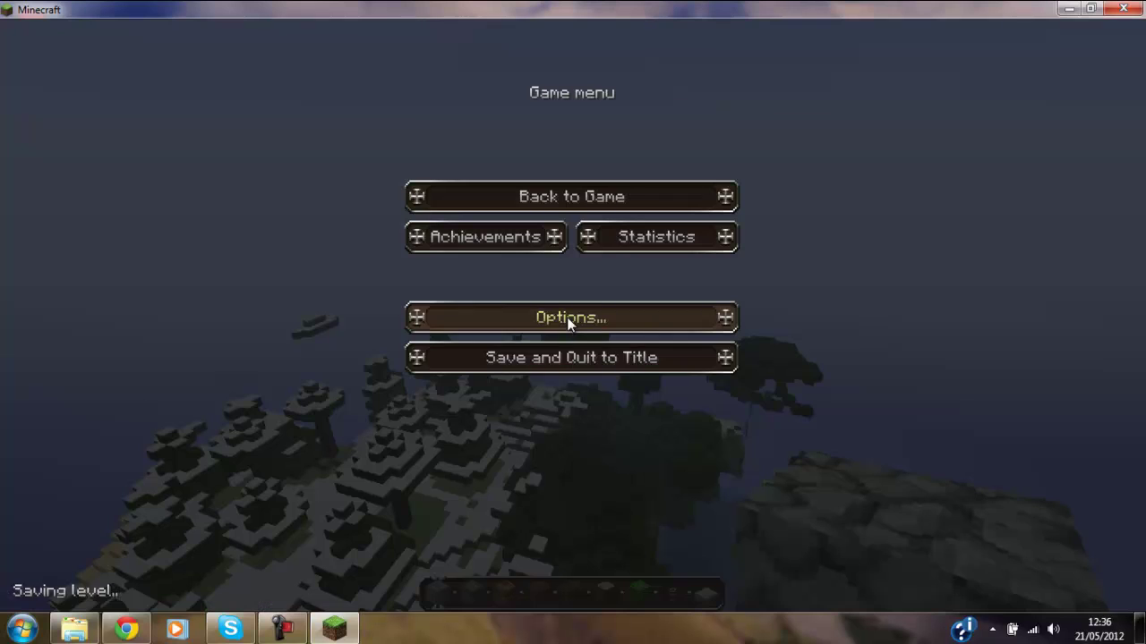